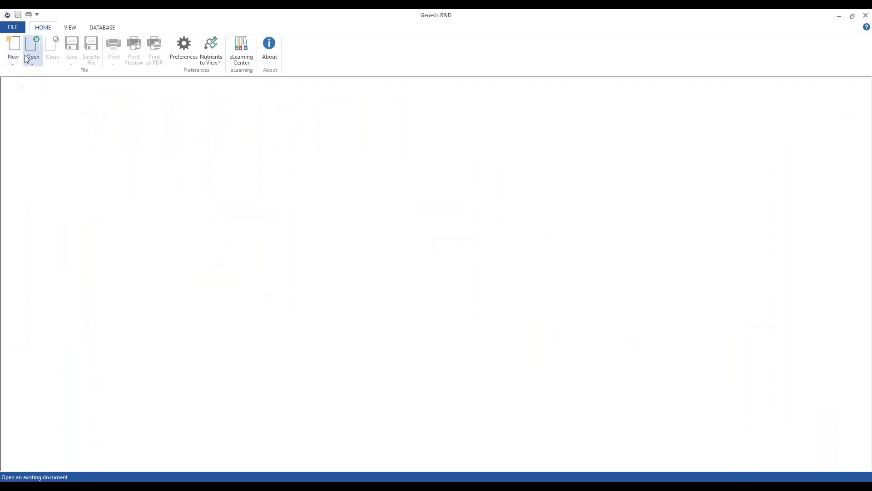
Step: Create a new Composite Ingredient document named 'Webinar Composite'
left_click(13, 64)
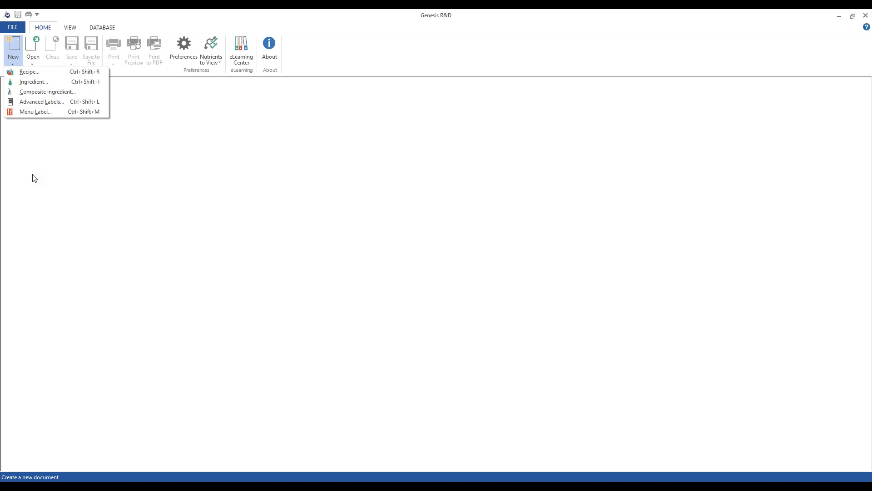
left_click(36, 92)
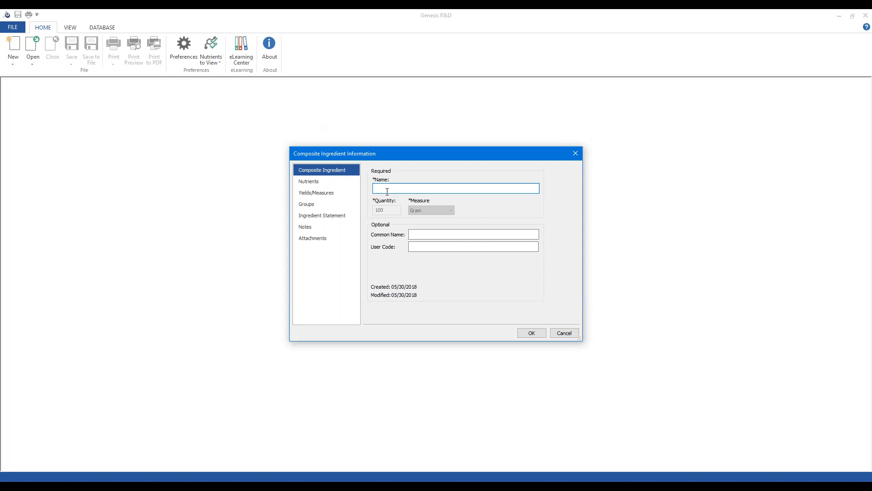
type("Webinar Composite")
left_click(526, 334)
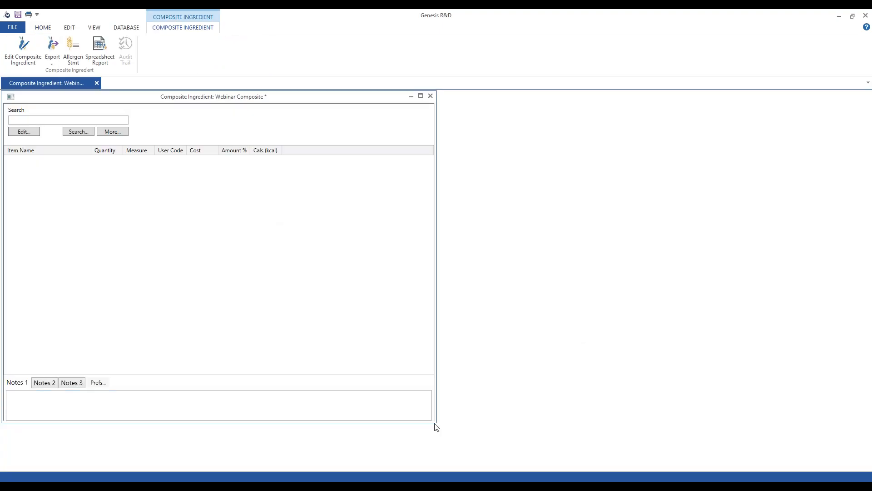
Step: Enlarge the window and add 'Webinar - bun, hamburger' at 100 Gram from a 'webinar' ingredient search
left_click_drag(434, 423, 439, 467)
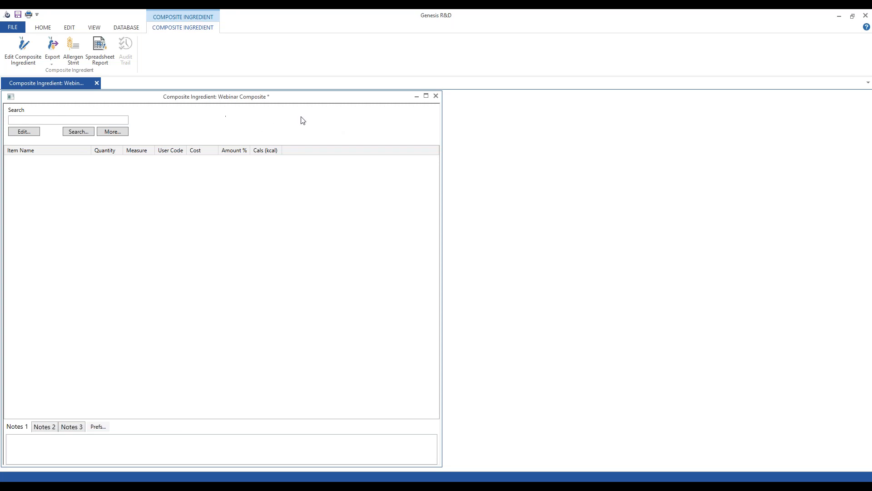
left_click(22, 121)
type("webinar")
key("Return")
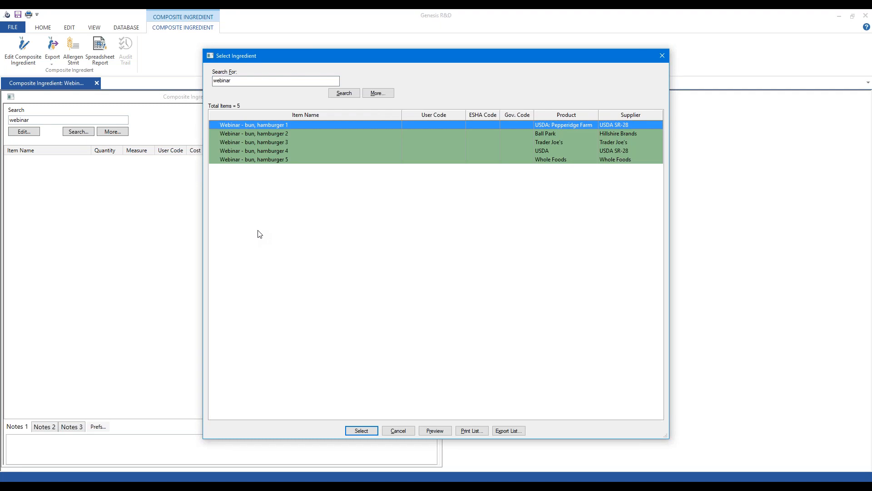
left_click(254, 133)
left_click(260, 125)
left_click(358, 431)
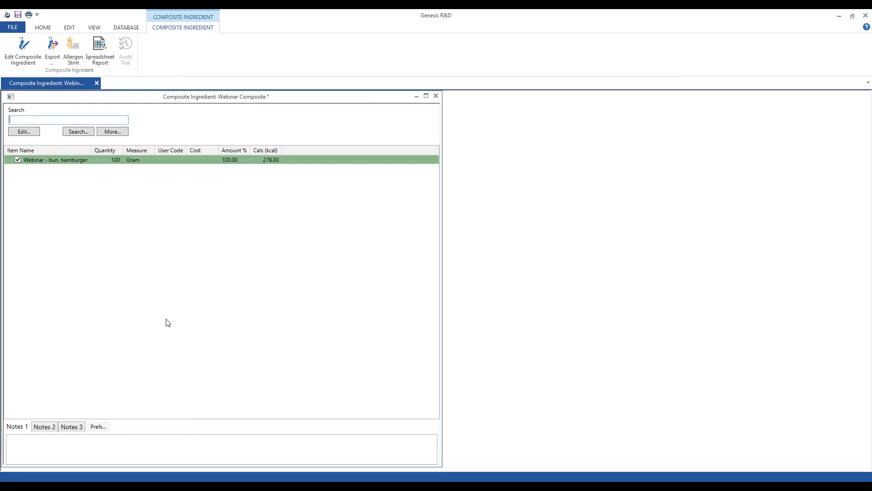
left_click(45, 120)
Step: Search 'webinar' and add hamburger buns 1 through 5, leaving each at 20 Gram (20.00%)
type("webinar")
key("Return")
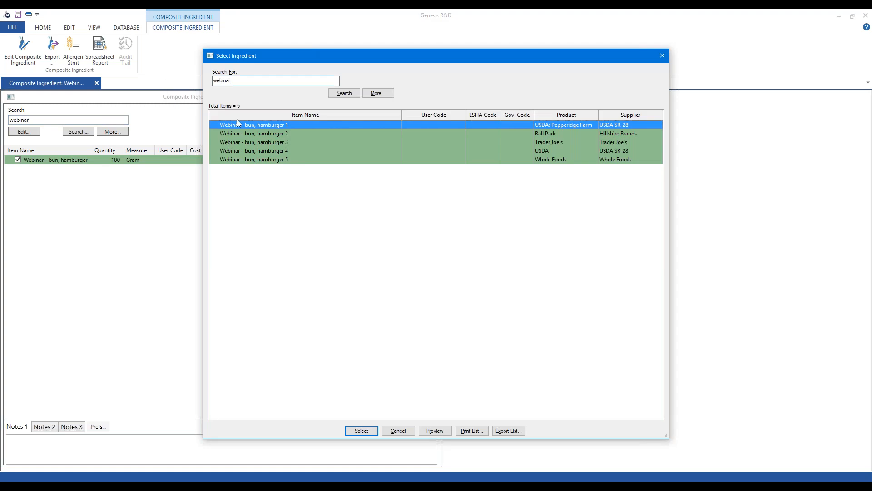
left_click(276, 133)
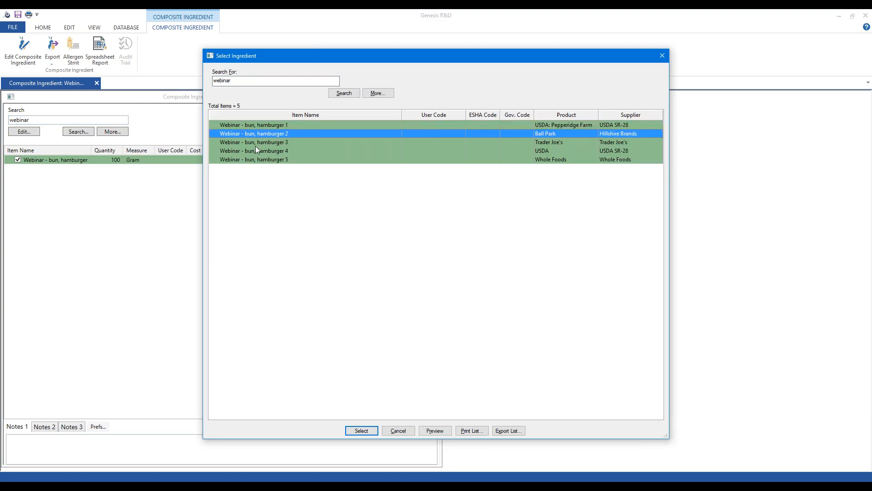
key("ctrl+a")
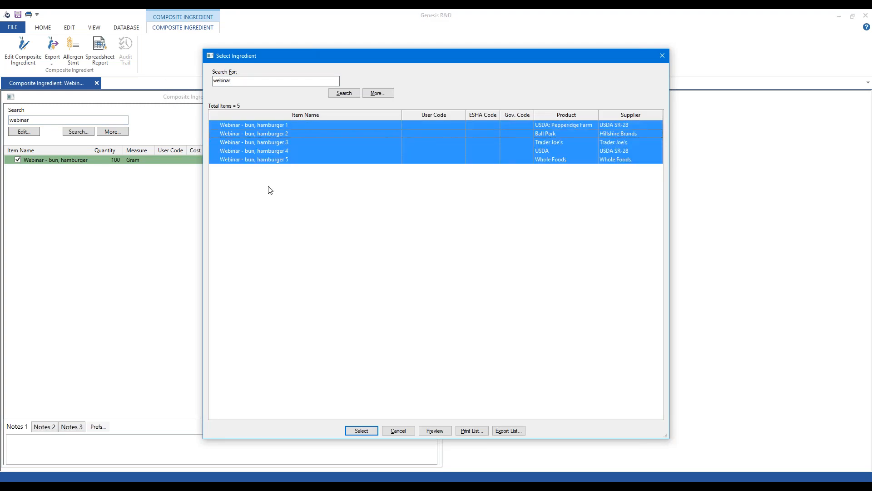
left_click(273, 135)
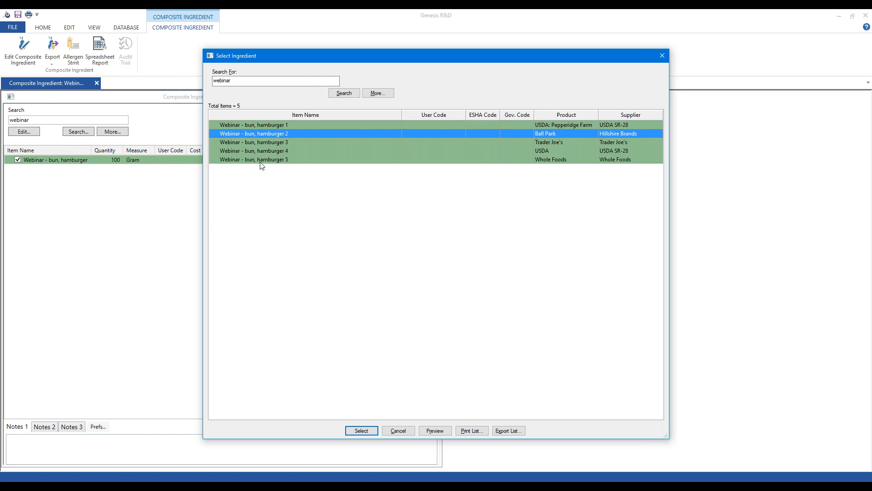
left_click(274, 160, "shift")
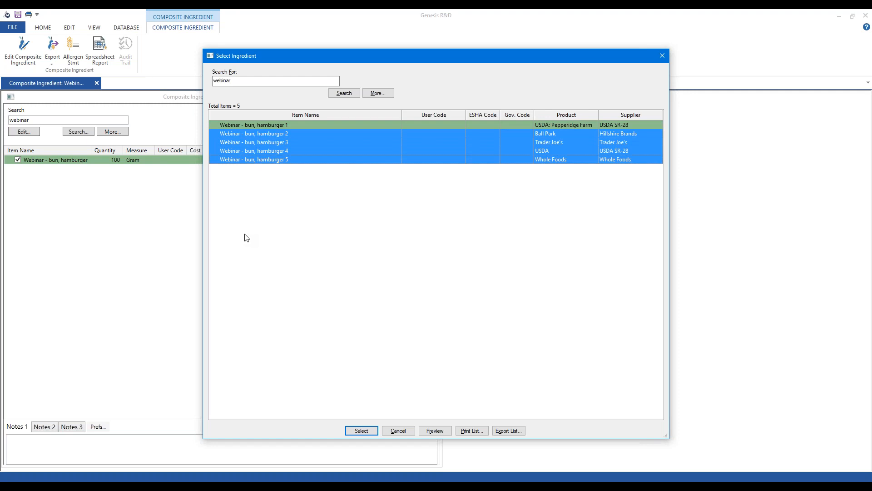
left_click(359, 431)
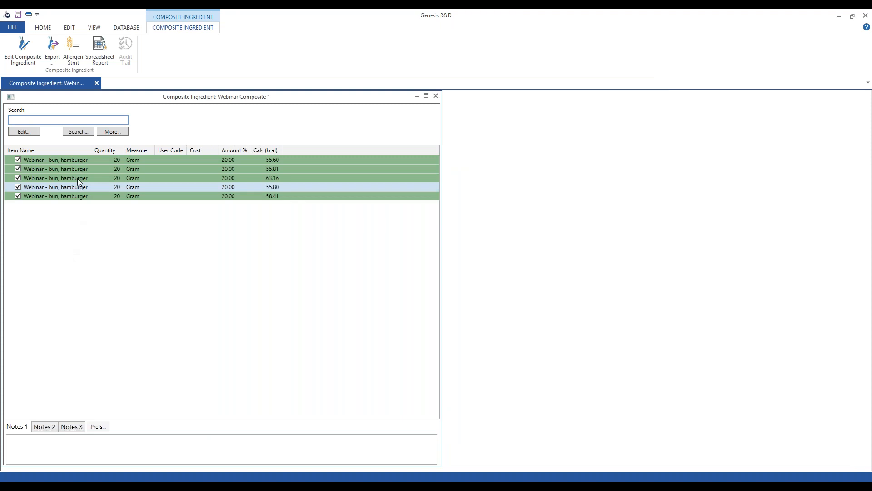
Step: Widen the Item Name column to show full bun names, then open the composite's information via Edit...
left_click_drag(93, 152, 109, 152)
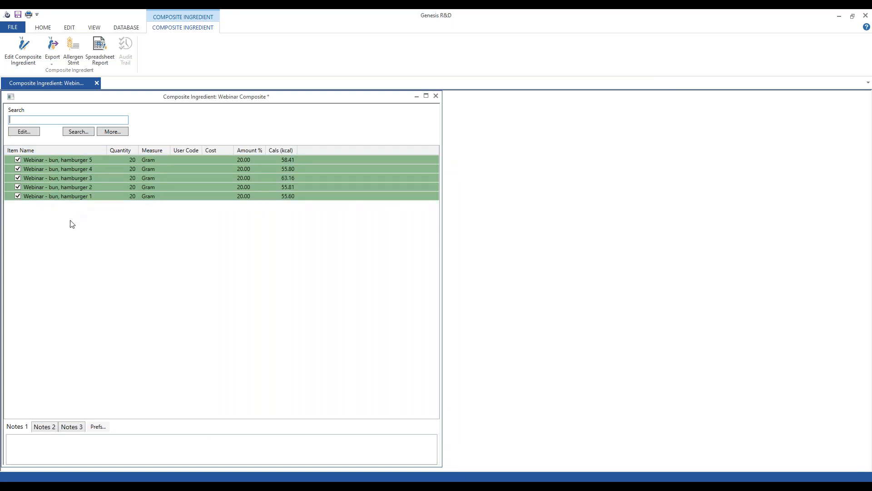
right_click(198, 251)
left_click(178, 234)
left_click(25, 132)
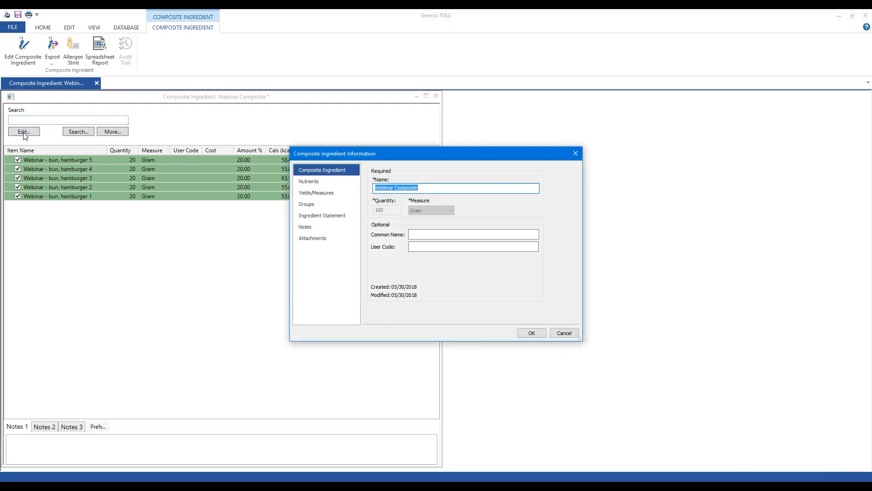
Step: Review the composite's name, nutrient values, yields and measures, and ingredient statement, then close without changes
left_click(437, 189)
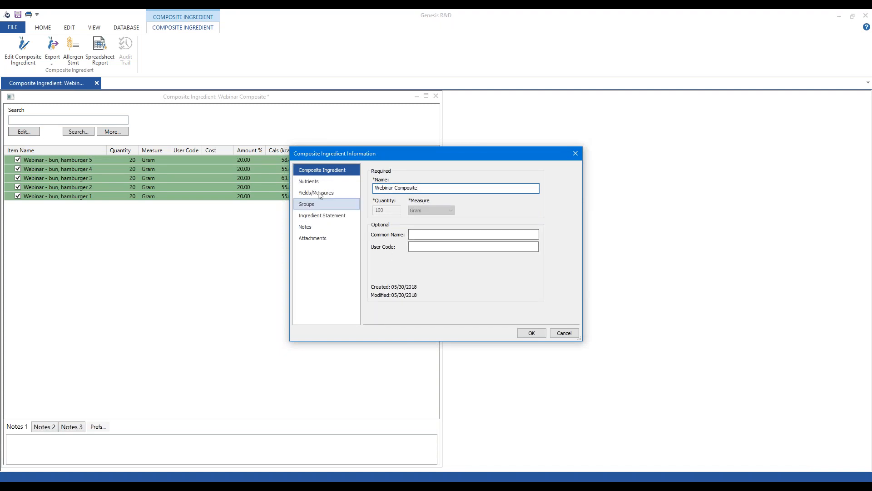
left_click(309, 182)
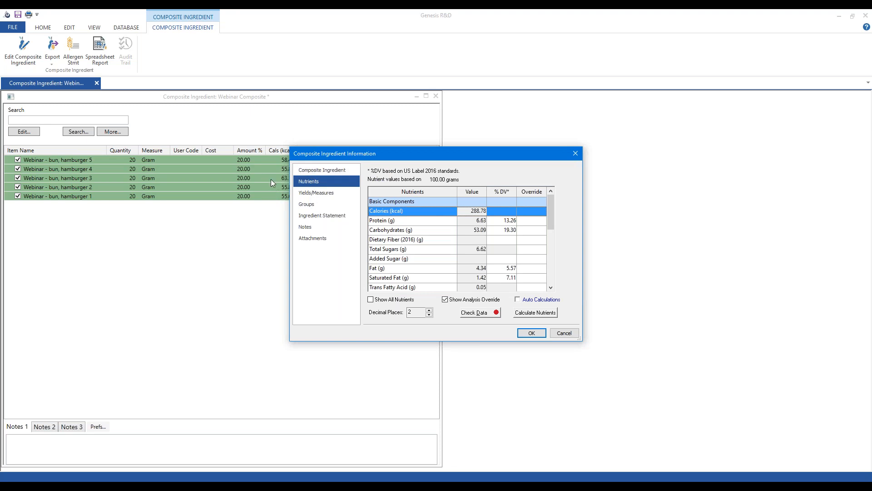
left_click(321, 198)
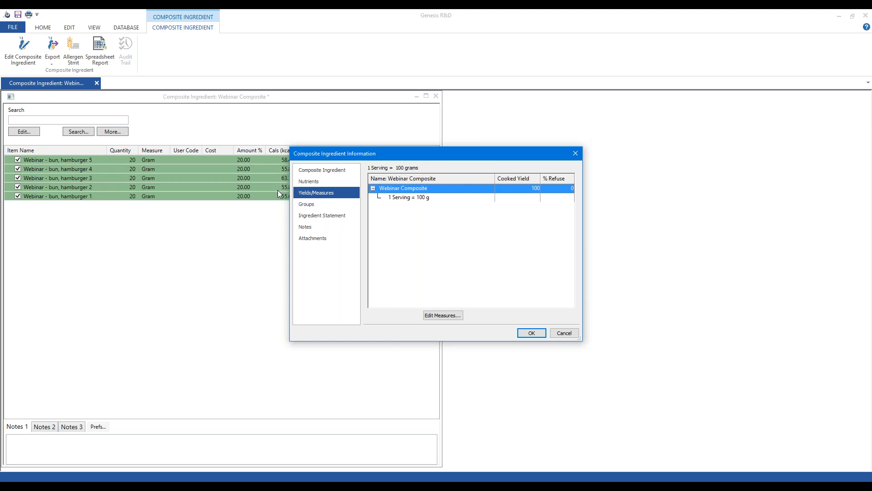
left_click(317, 220)
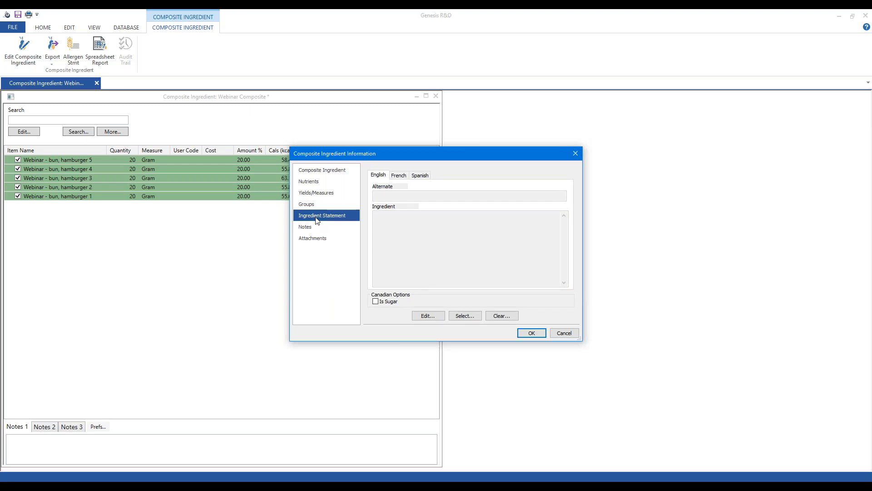
left_click(564, 333)
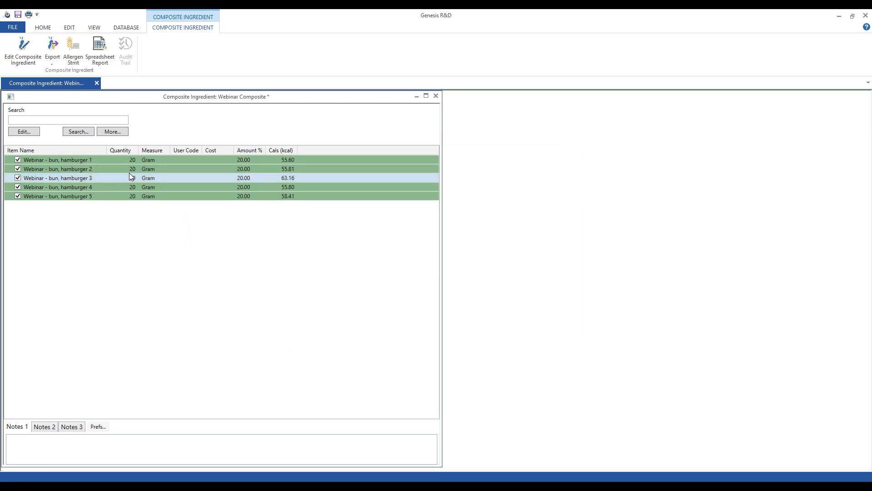
left_click(75, 54)
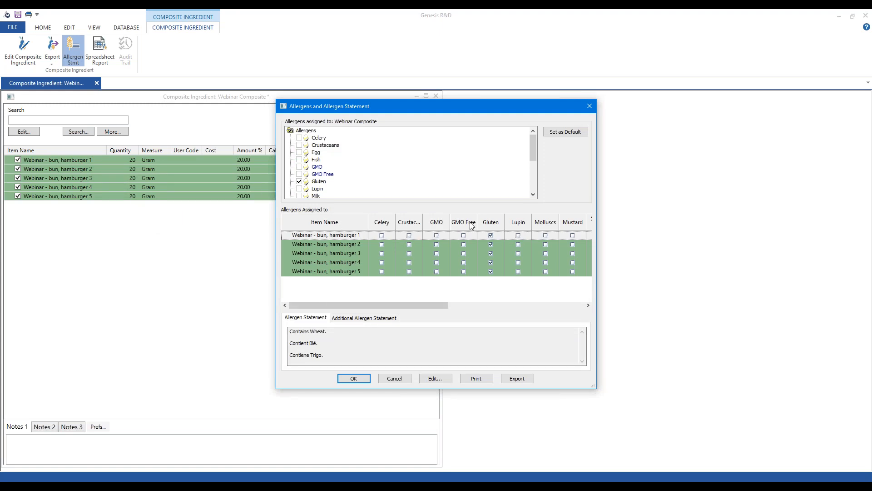
left_click_drag(391, 303, 369, 300)
mouse_move(534, 150)
left_mouse_down()
mouse_move(533, 170)
mouse_move(533, 135)
left_mouse_up()
left_click(398, 380)
left_click(101, 53)
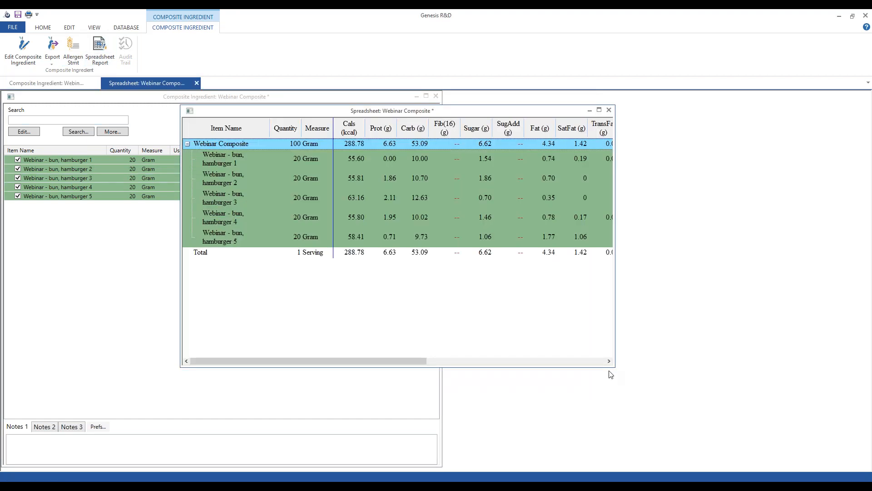
left_click_drag(614, 367, 843, 422)
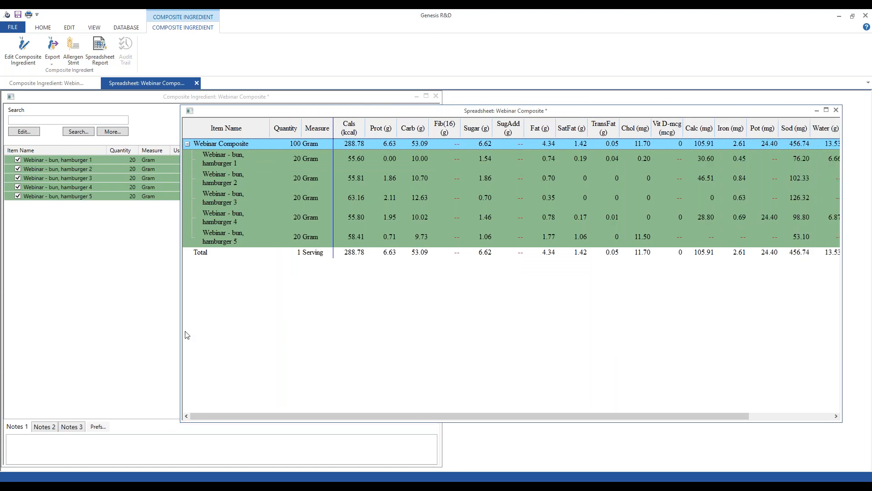
left_click_drag(177, 333, 26, 313)
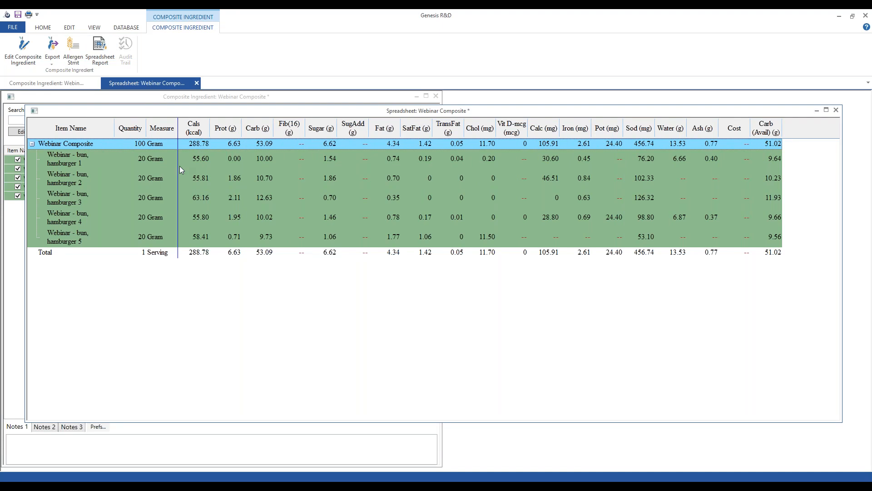
left_click(203, 161)
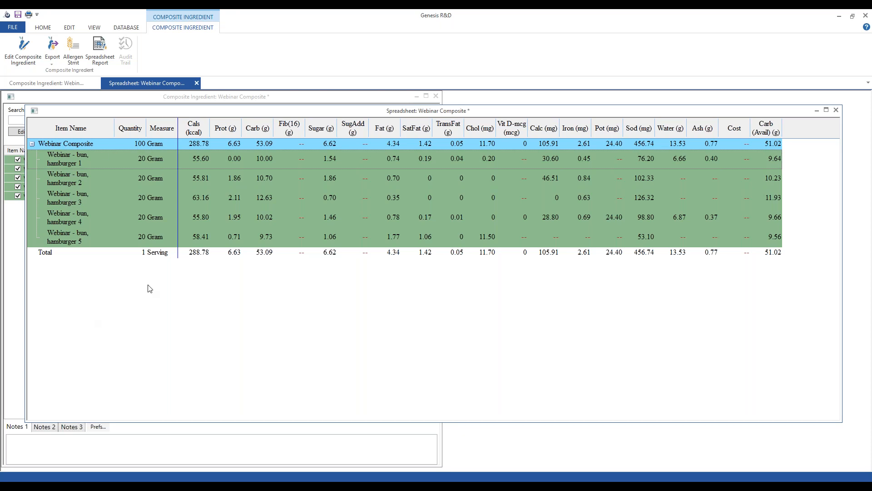
left_click(836, 110)
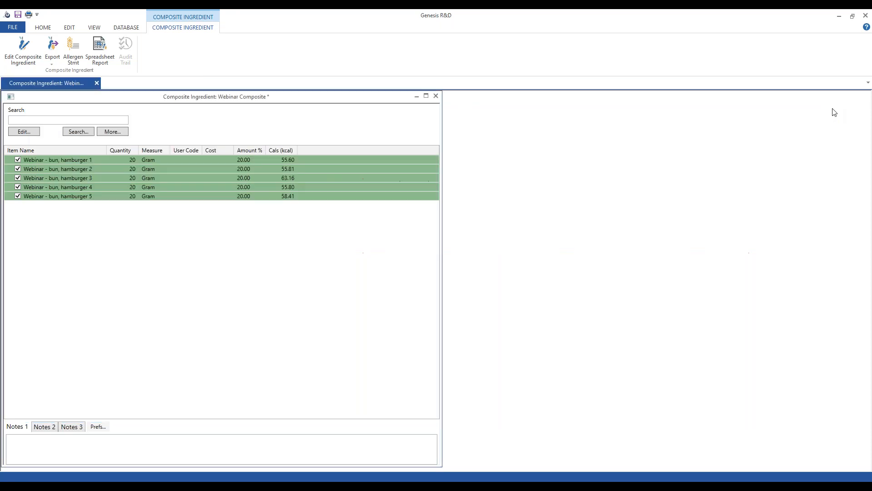
Step: Save and close Webinar Composite under its own name, then choose Open > Recipe
left_click(436, 96)
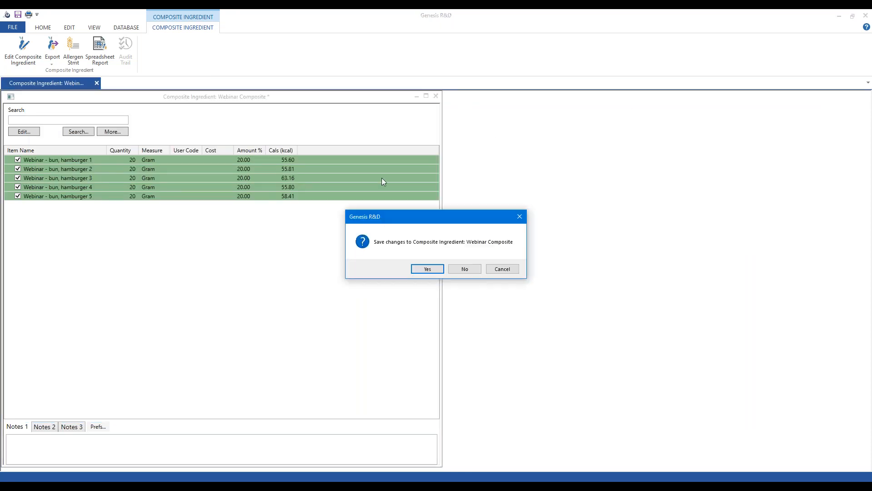
left_click(425, 269)
left_click(410, 263)
left_click(436, 276)
left_click(36, 59)
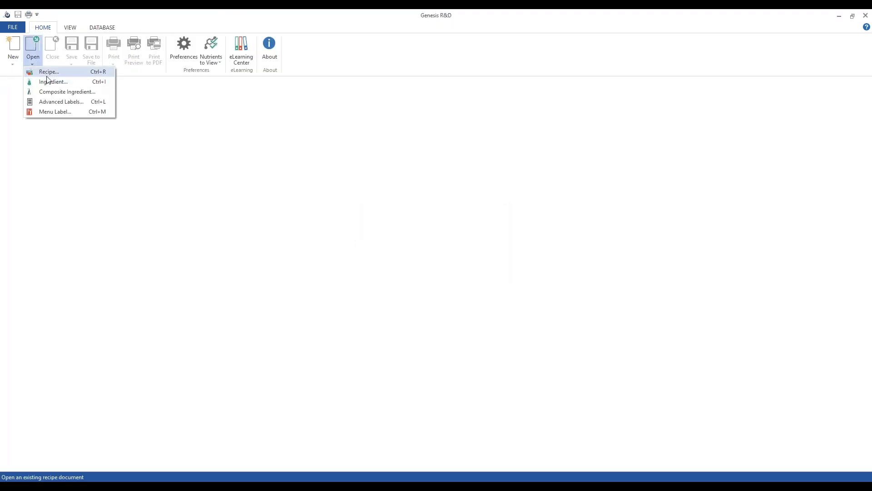
left_click(43, 72)
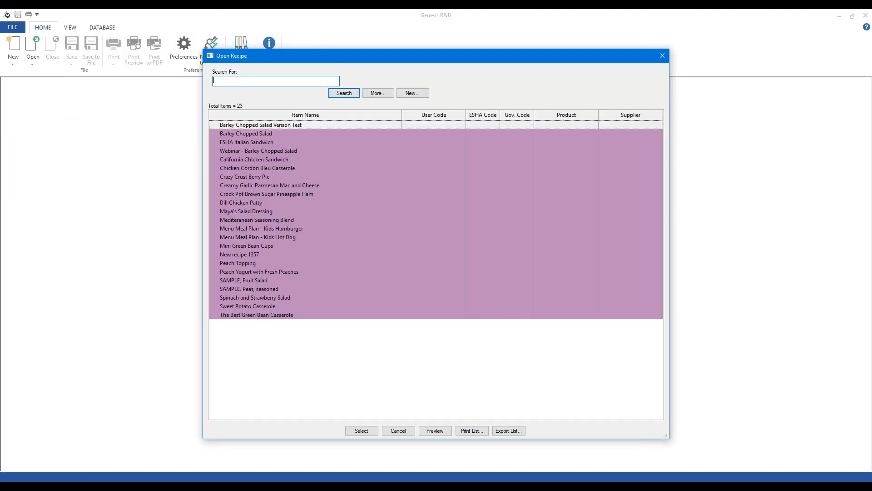
Step: Open 'Webinar - Barley Chopped Salad' and pick Webinar Composite from a 'webinar' ingredient search
double_click(266, 150)
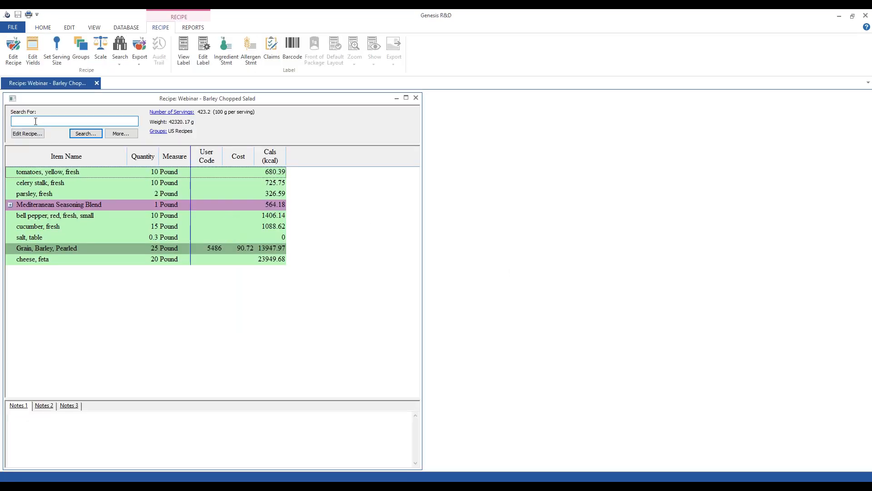
type("webinar")
key("Return")
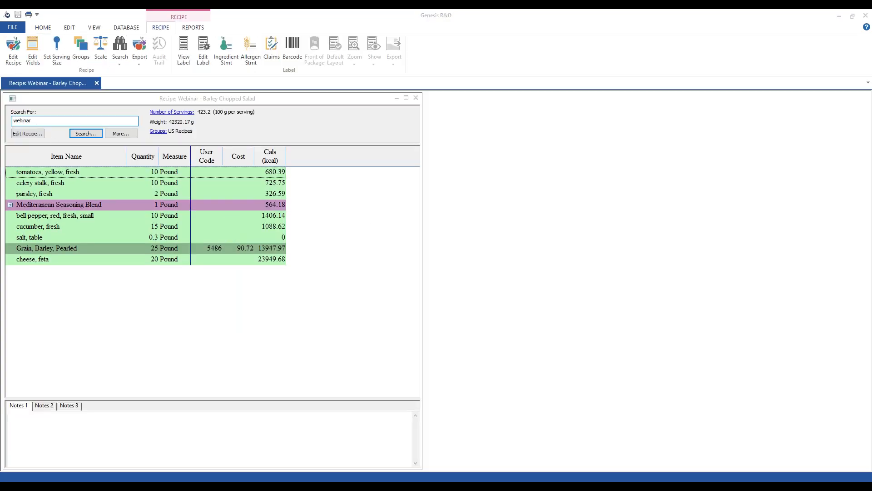
left_click(261, 141)
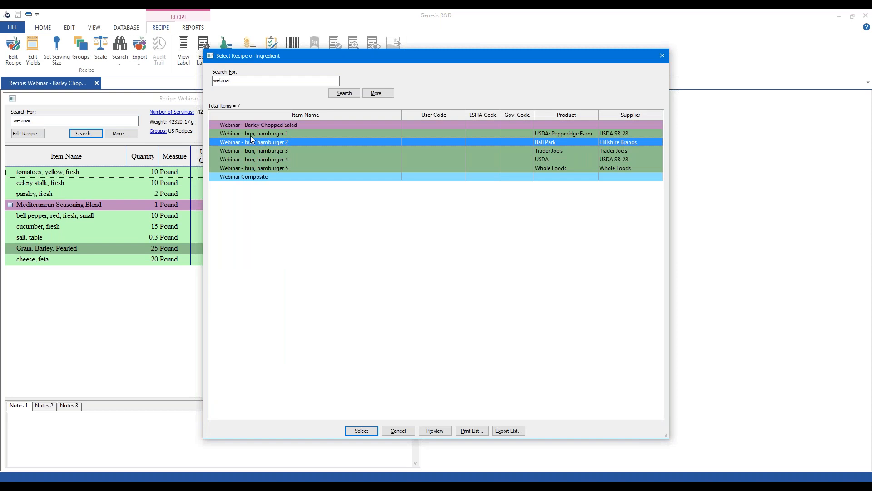
left_click(274, 179)
left_click(273, 151)
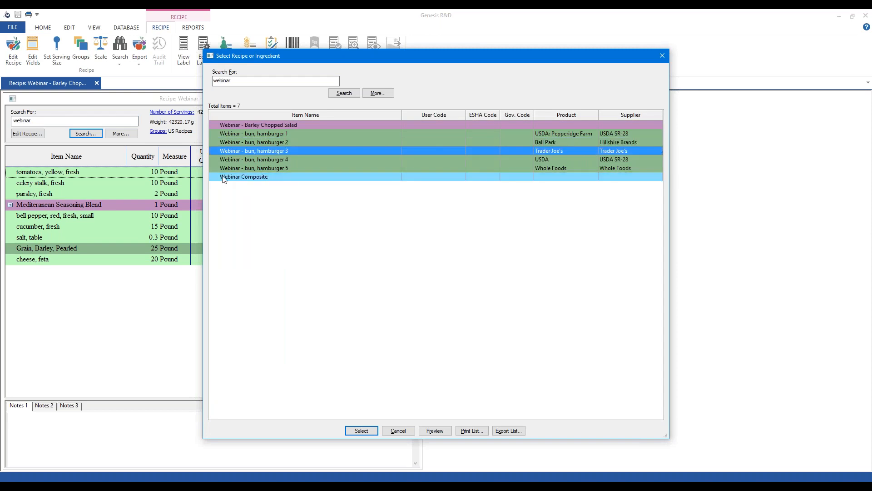
left_click(263, 179)
left_click(361, 431)
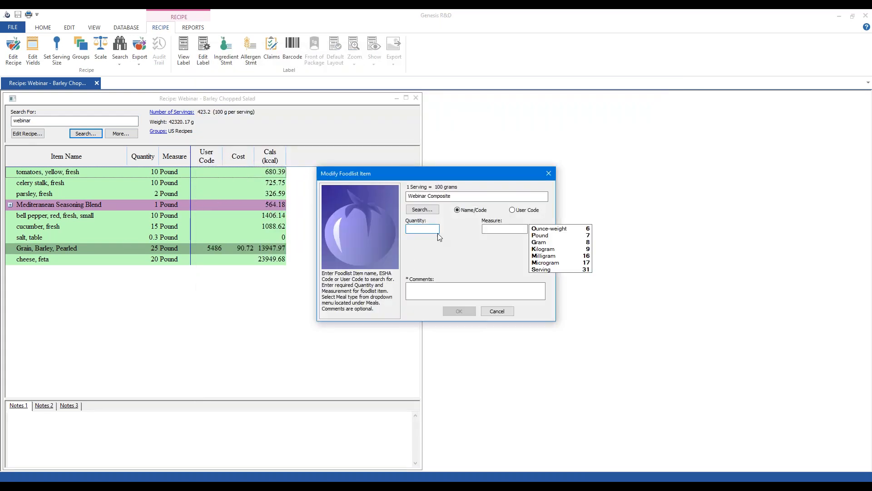
Step: Enter the composite at 50 Gram and expand its row to show the five buns
type("50")
left_click(538, 242)
left_click(459, 311)
left_click(191, 215)
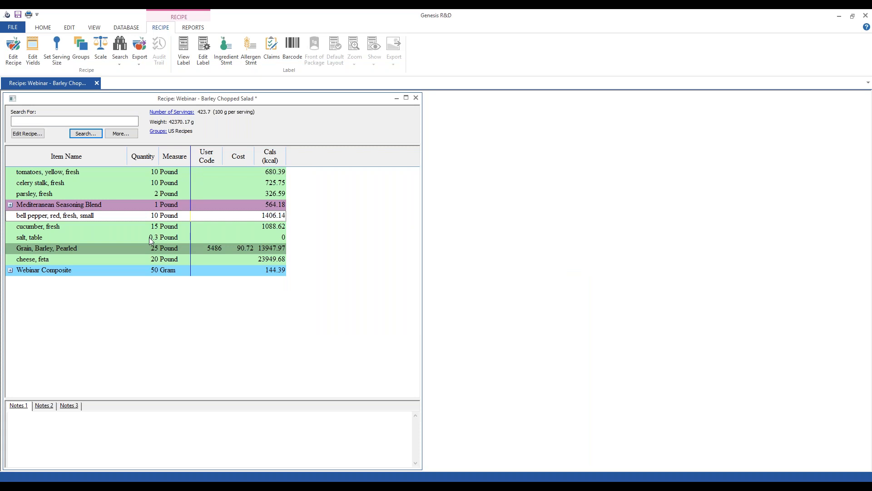
left_click(10, 270)
left_click(10, 270)
Step: Advance the PowerPoint slideshow to slide 10, 'Menu Label Calorie Ranges'
left_click(47, 237)
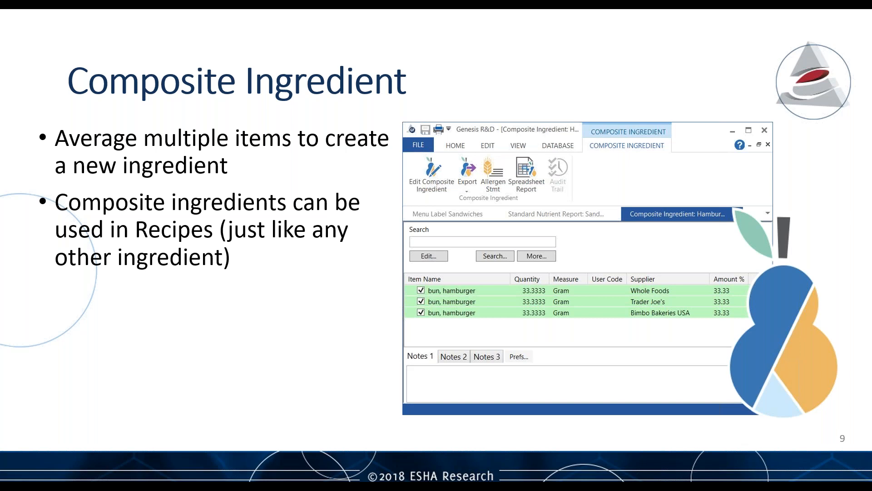
key("Right")
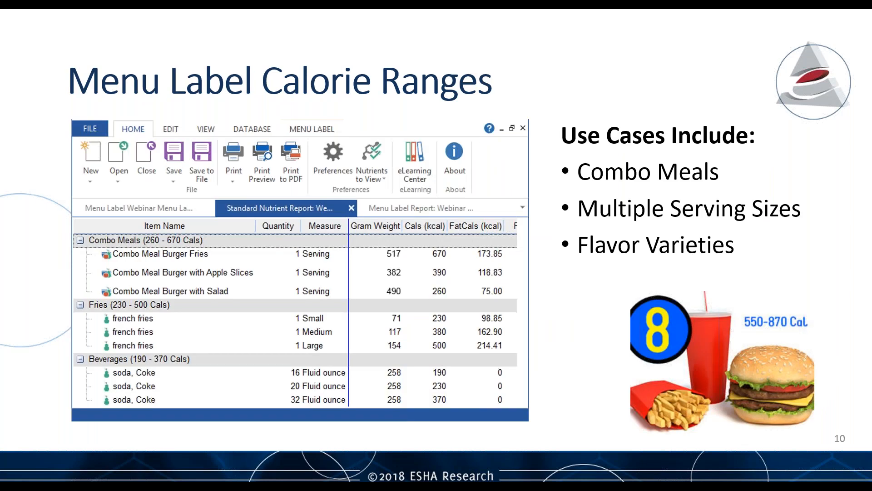
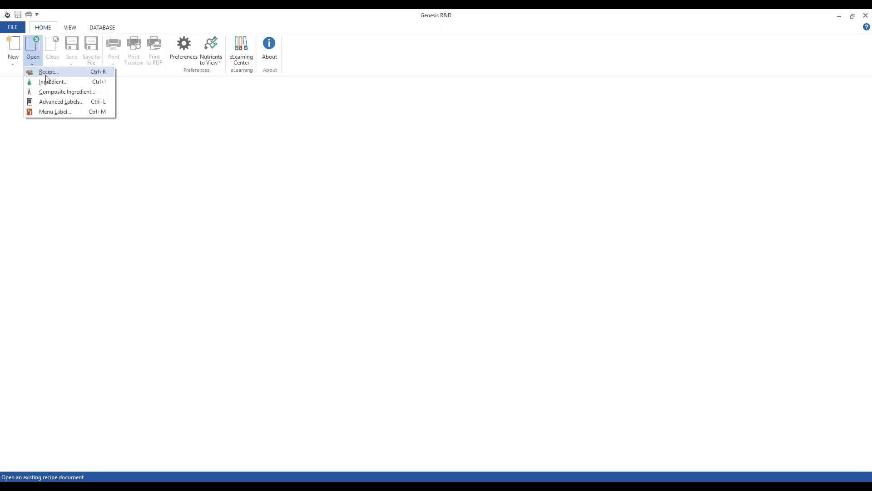
Step: Open the Webinar - Barley Chopped Salad recipe and display its nutrition label
left_click(46, 74)
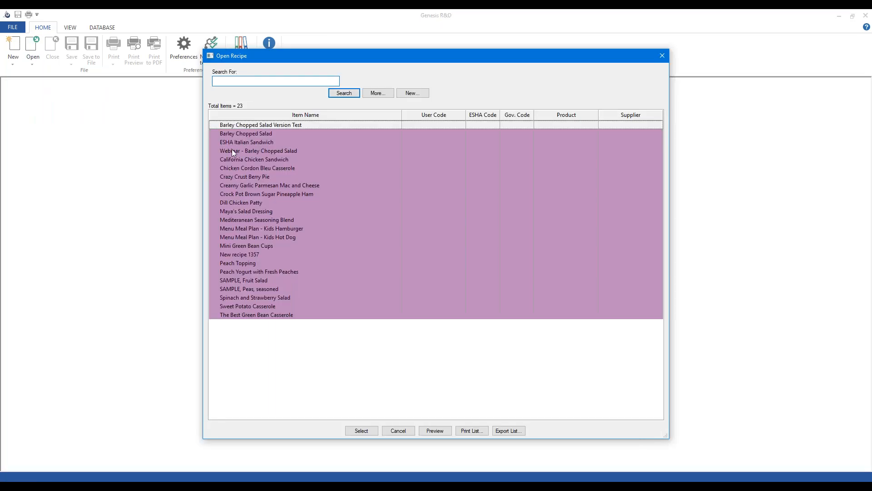
double_click(236, 149)
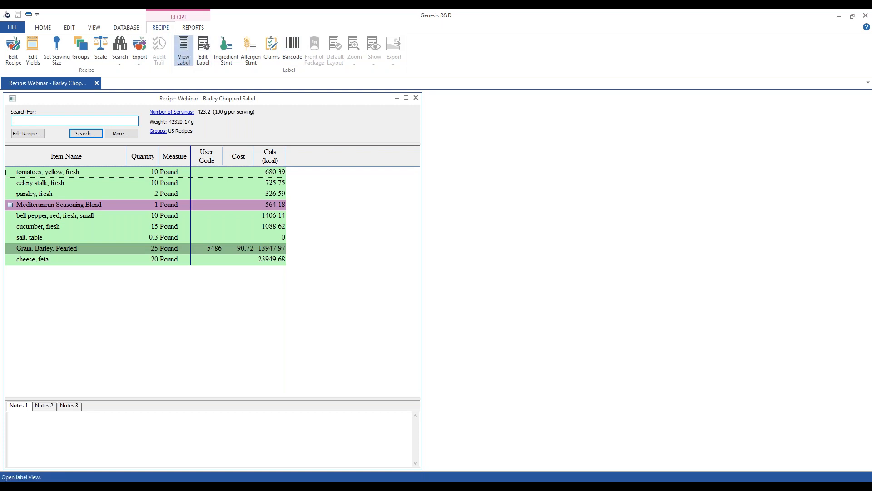
left_click(186, 54)
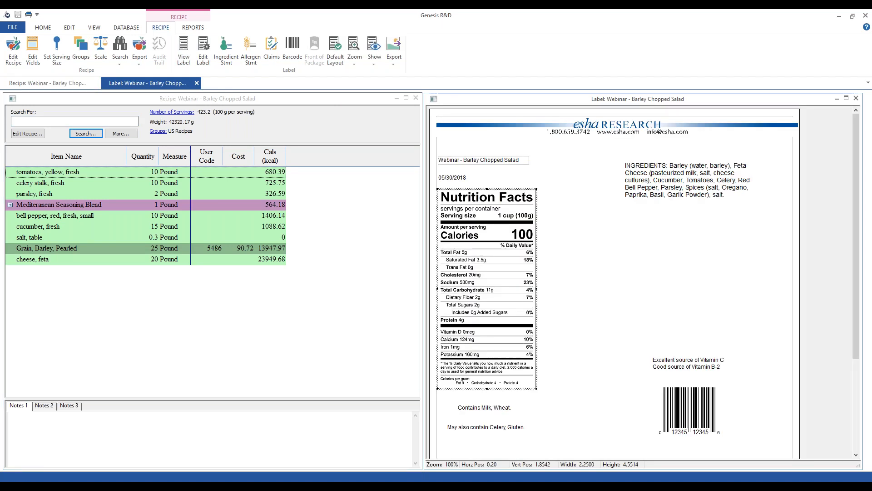
Step: Bring up Label Settings and list the available label regulations
left_click(205, 57)
left_click(491, 90)
Step: Apply the Mexico regulation to the label and bring up the Front of Package options
left_click(488, 114)
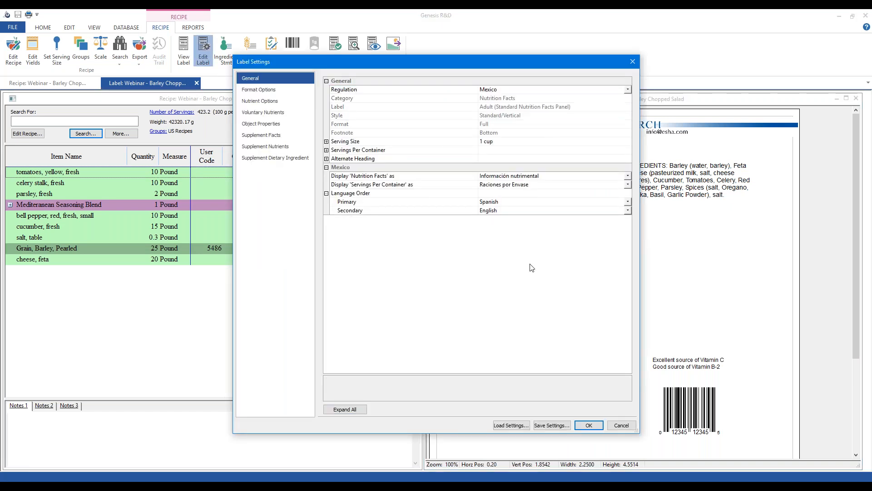
left_click(589, 425)
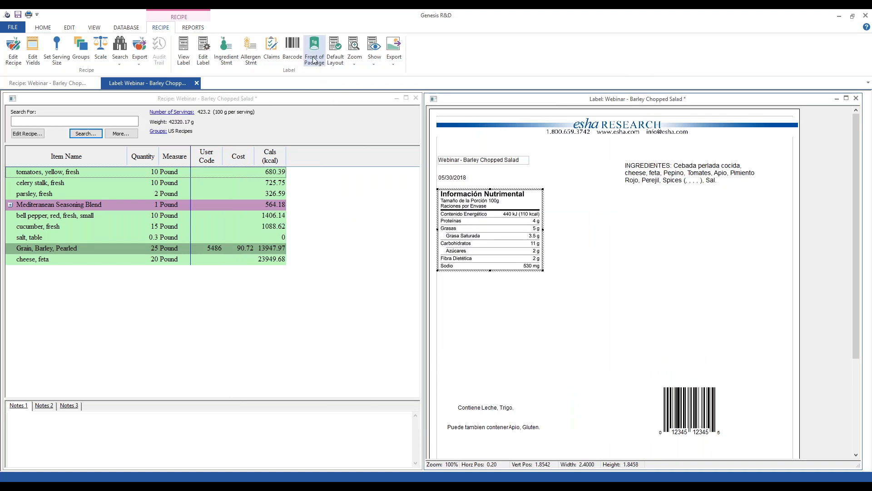
left_click(314, 60)
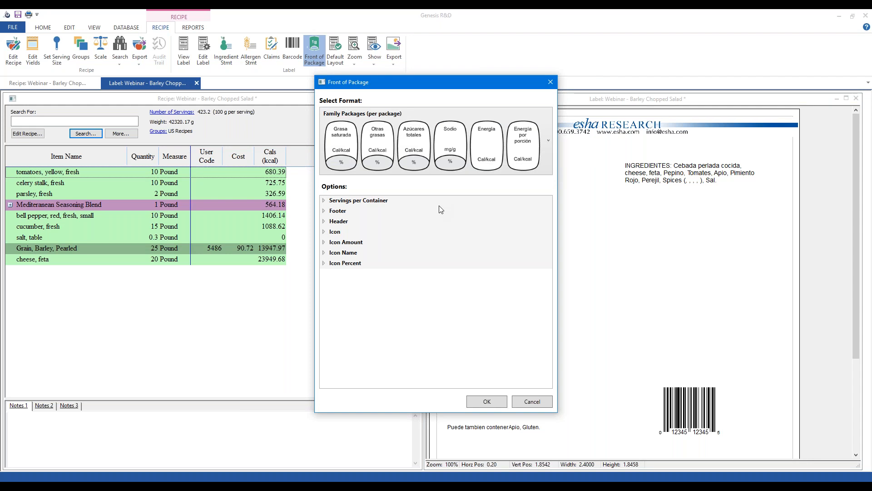
Step: Compare front-of-package formats, trying Small Packages and Individual Packages
left_click(547, 137)
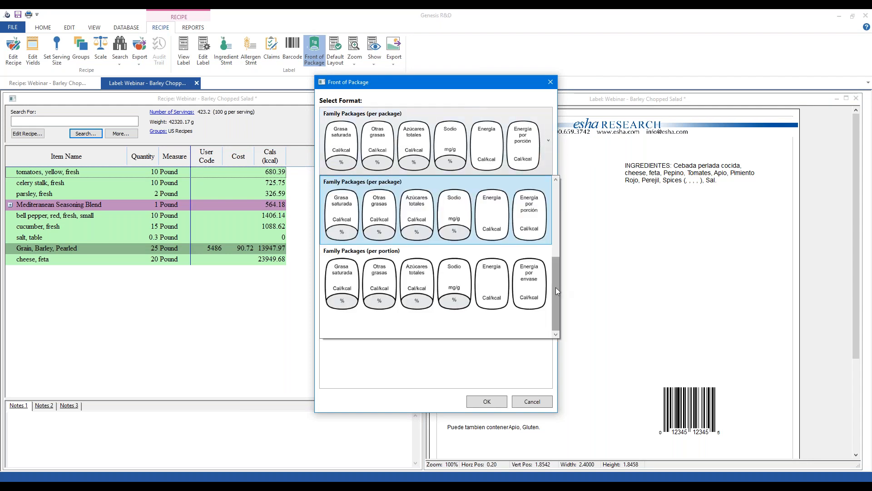
left_click_drag(555, 286, 550, 224)
left_click(546, 140)
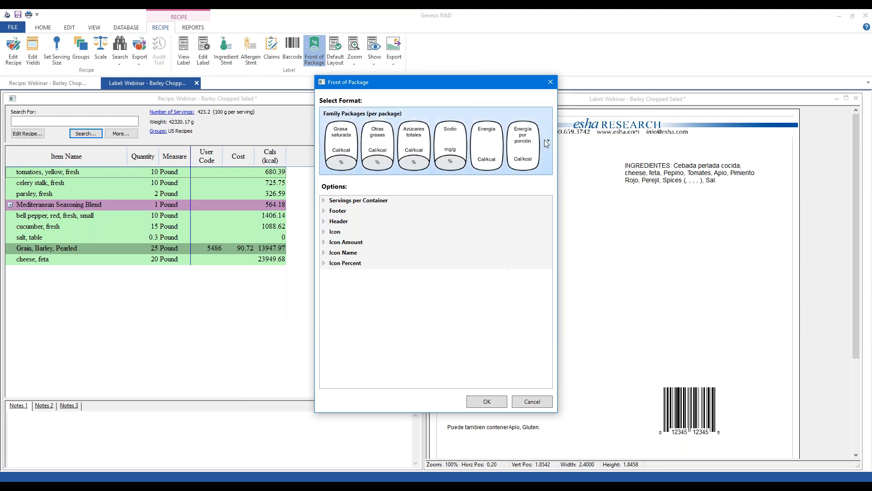
left_click(489, 141)
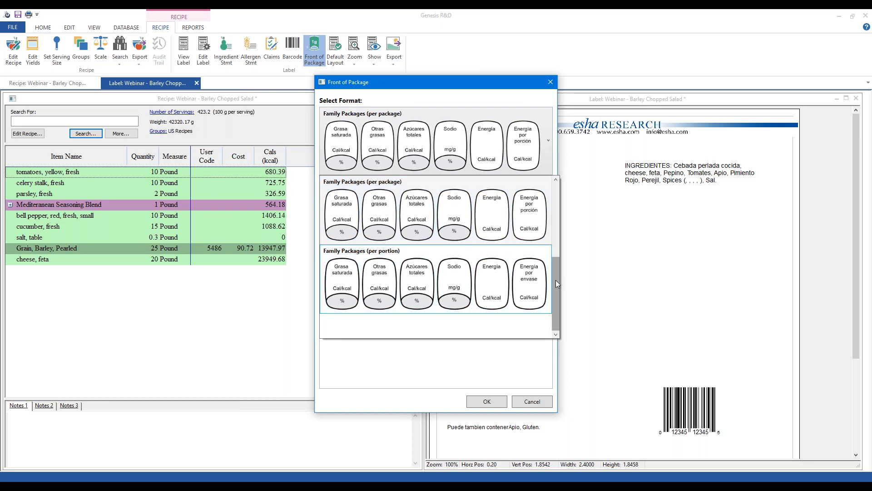
scroll(555, 272, "up", 2)
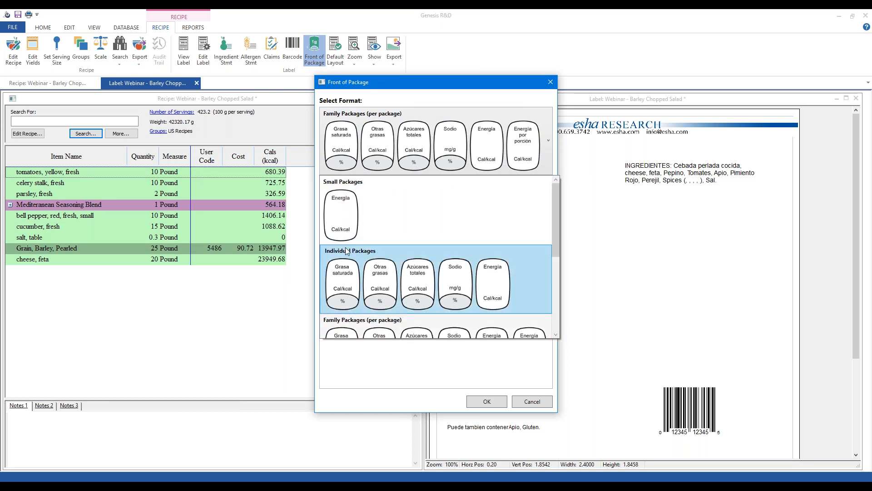
left_click(412, 200)
left_click(409, 277)
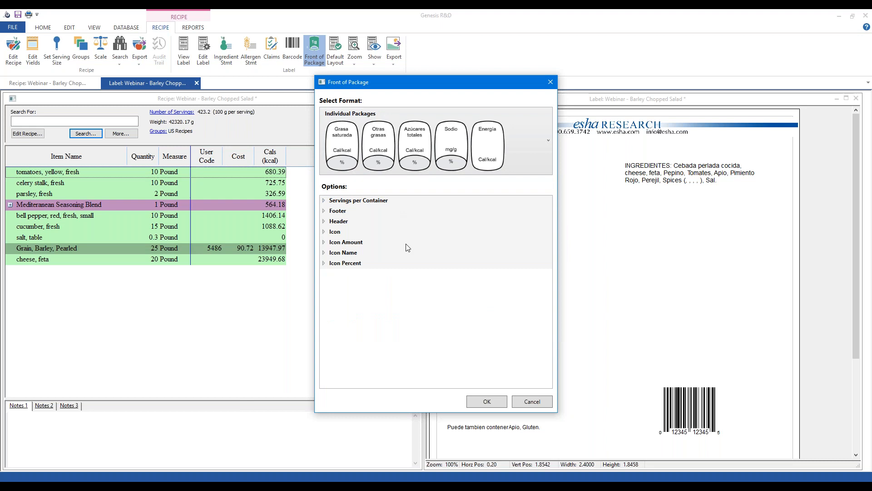
Step: Settle on the Family Packages (per portion) front-of-package format
left_click(520, 146)
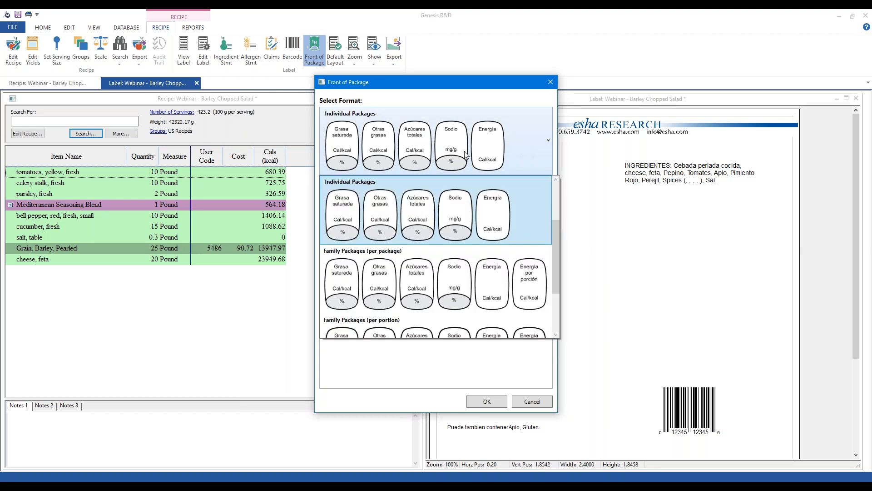
scroll(557, 200, "up", 2)
left_click(380, 220)
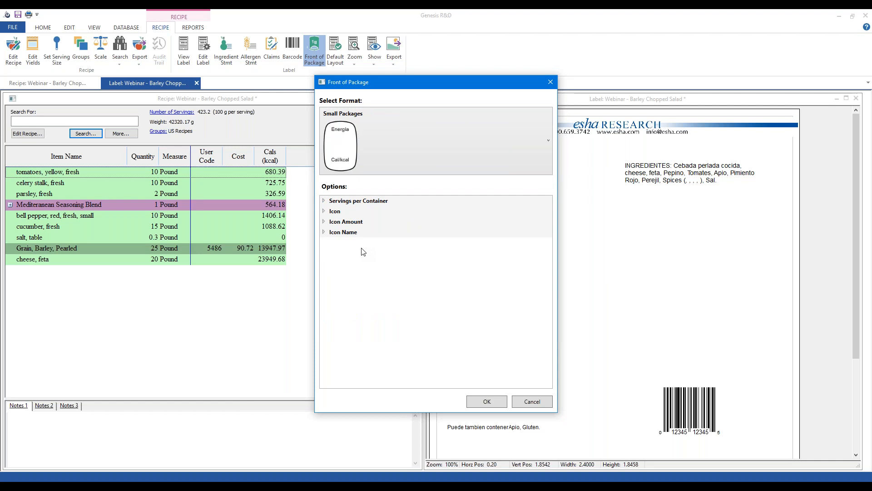
left_click(444, 134)
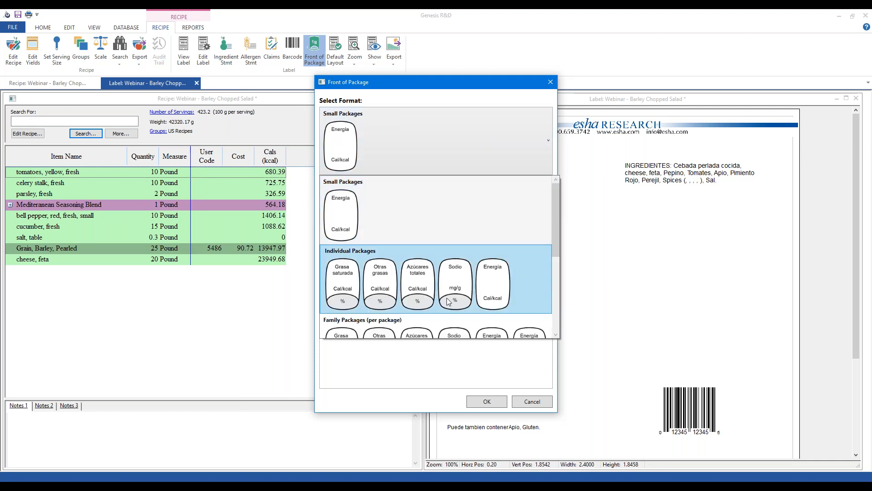
scroll(438, 318, "down", 2)
left_click(432, 334)
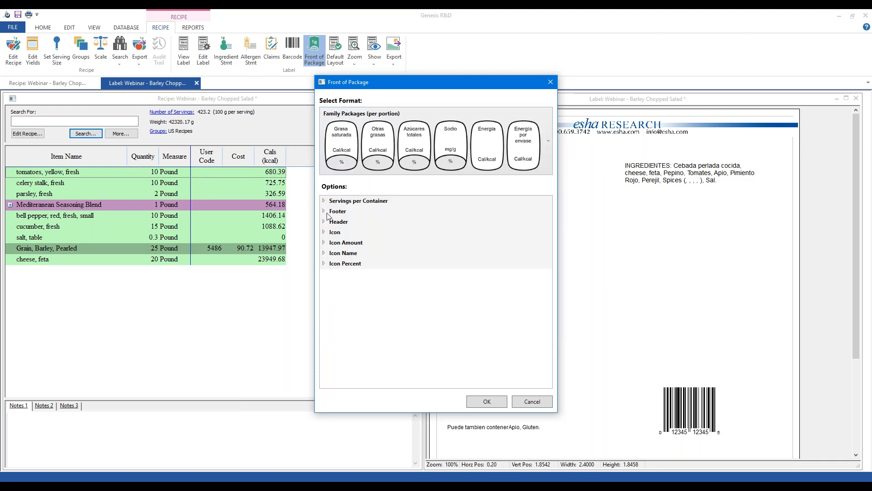
Step: Review the Servings per Container, Footer, Header and Icon options, then close the dialog
left_click(324, 201)
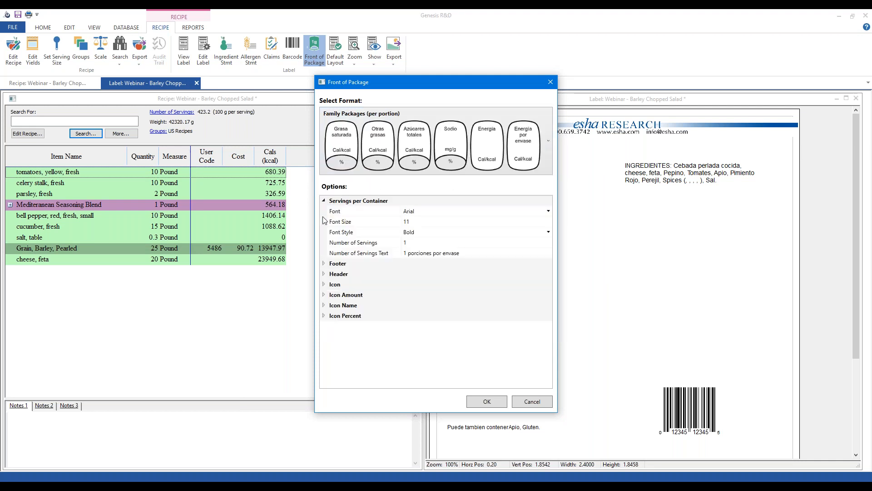
left_click(326, 264)
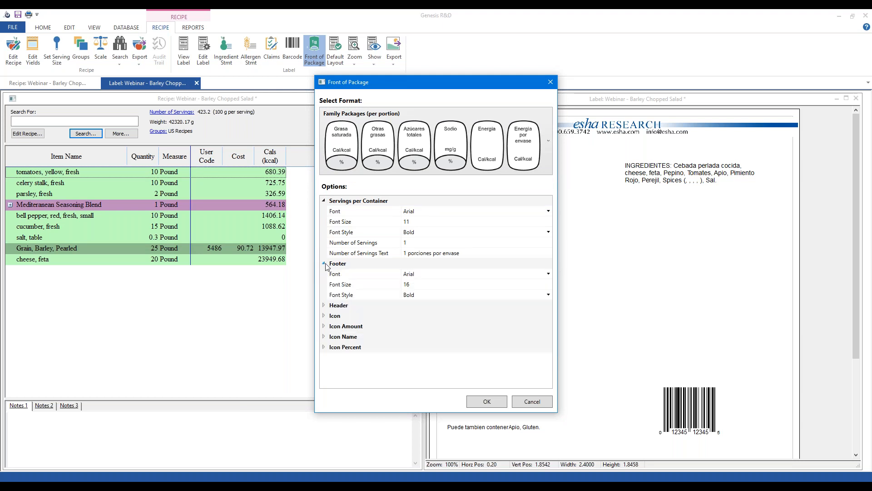
left_click(325, 306)
left_click(325, 358)
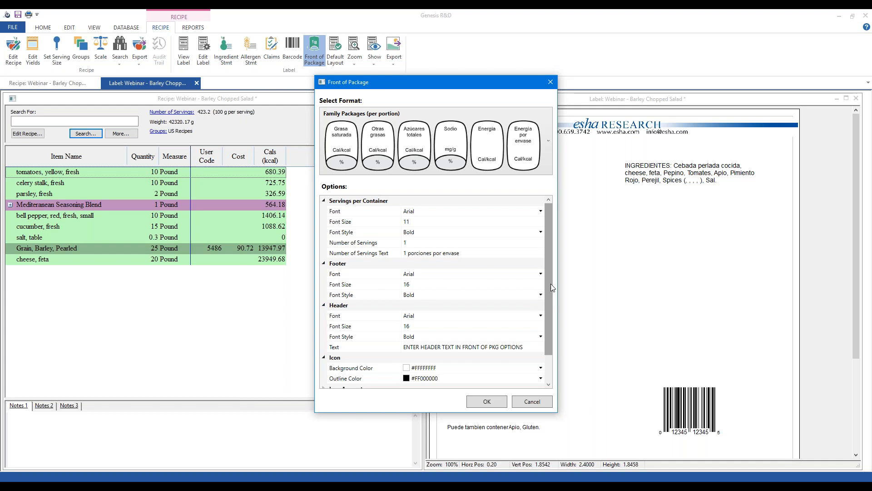
scroll(550, 282, "down", 1)
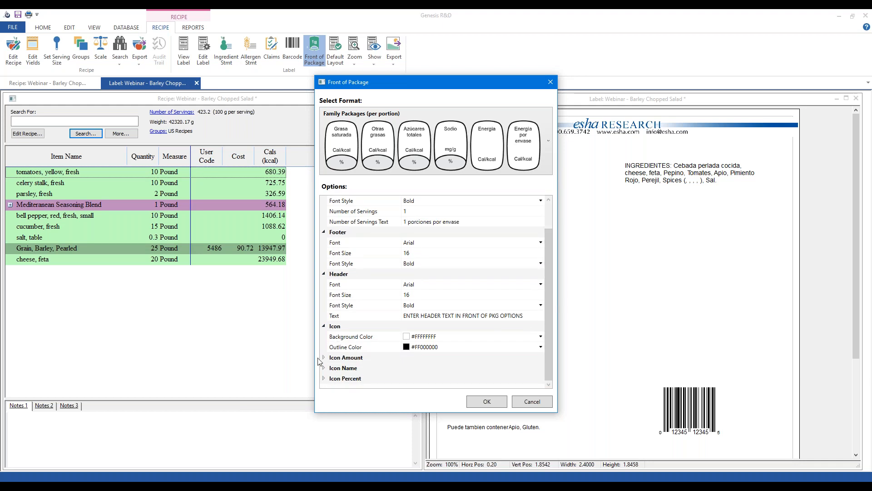
left_click_drag(547, 267, 547, 302)
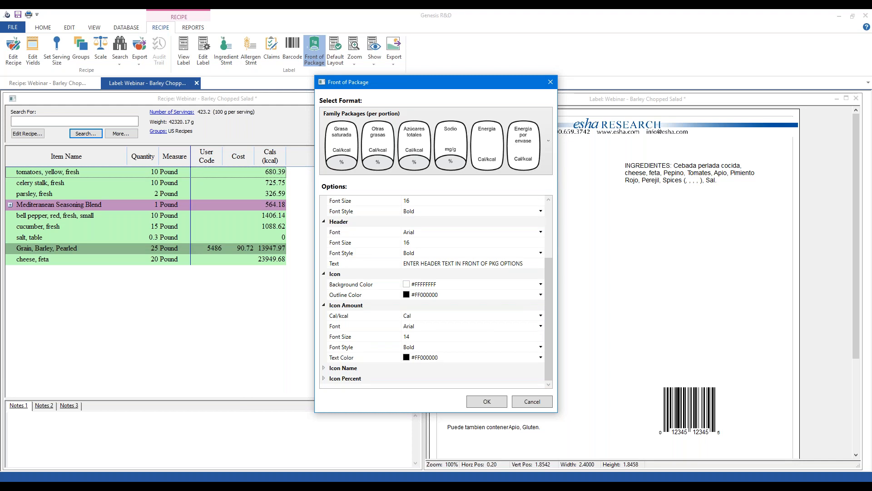
left_click(550, 82)
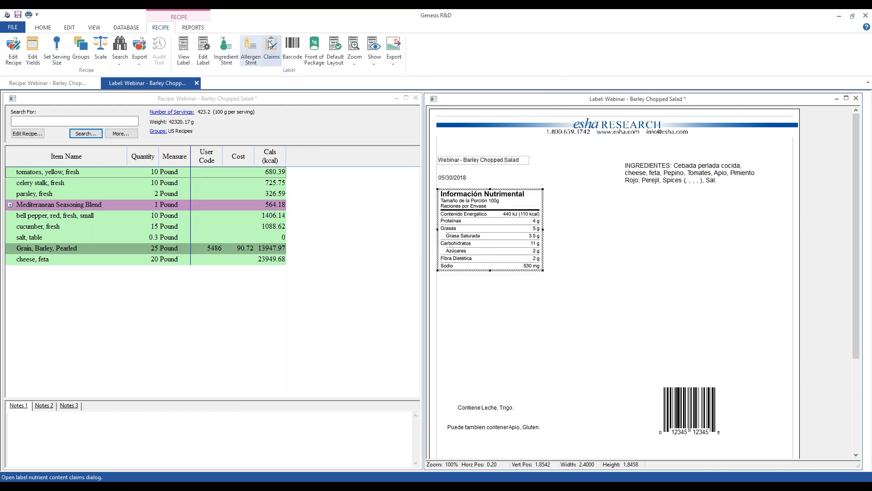
Step: Reach the Mexico reference amount settings, keeping Gram as the measure
left_click(276, 58)
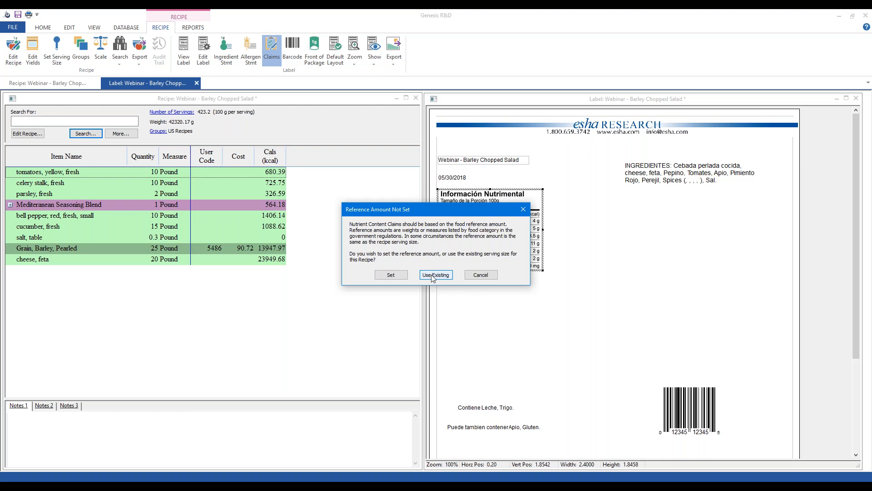
left_click(382, 275)
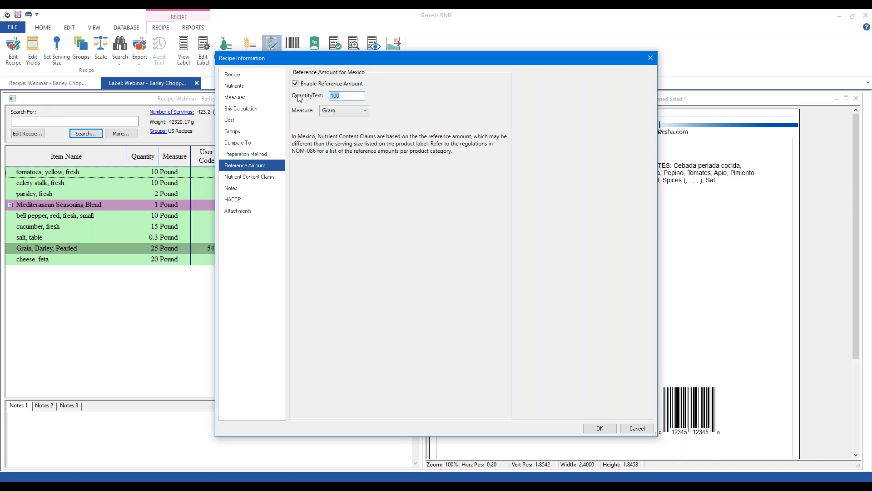
left_click(353, 96)
left_click(345, 111)
left_click(353, 96)
Step: Replace the reference quantity 100 with 75 grams
double_click(347, 96)
type("2")
left_click(353, 111)
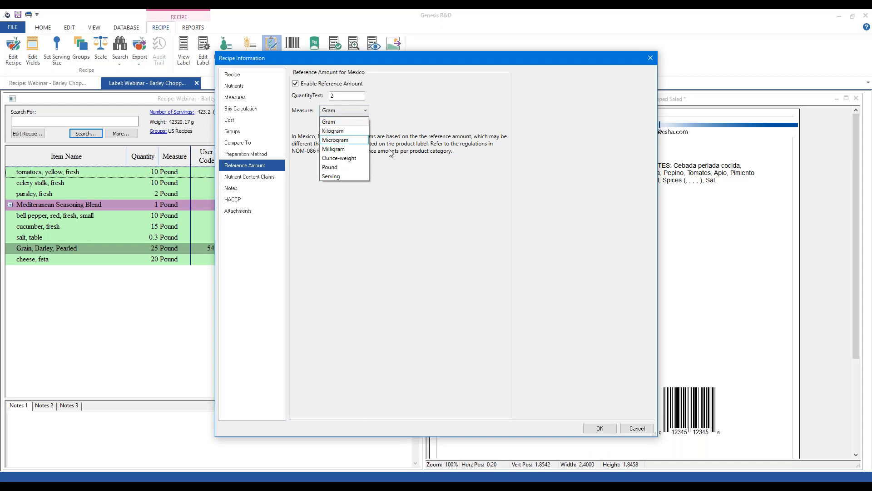
left_click(362, 123)
double_click(348, 96)
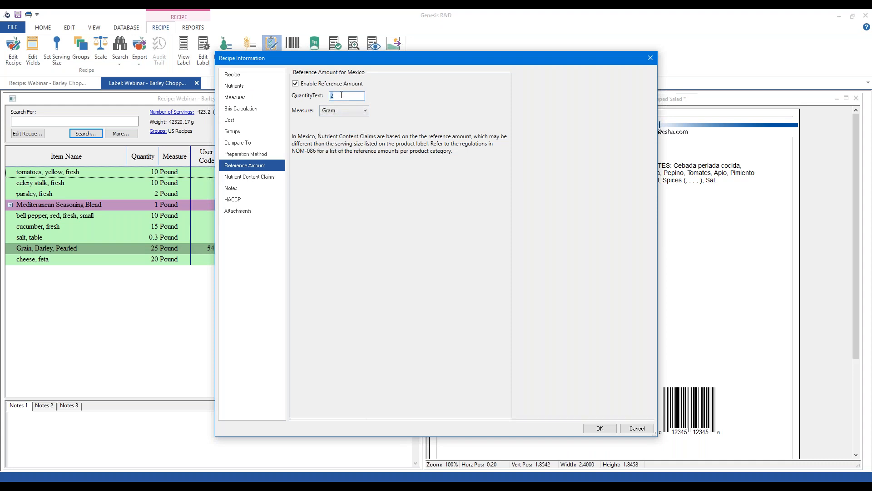
type("75")
Step: Confirm the 75-gram reference amount, then review the Mexican claims and cancel
left_click(605, 427)
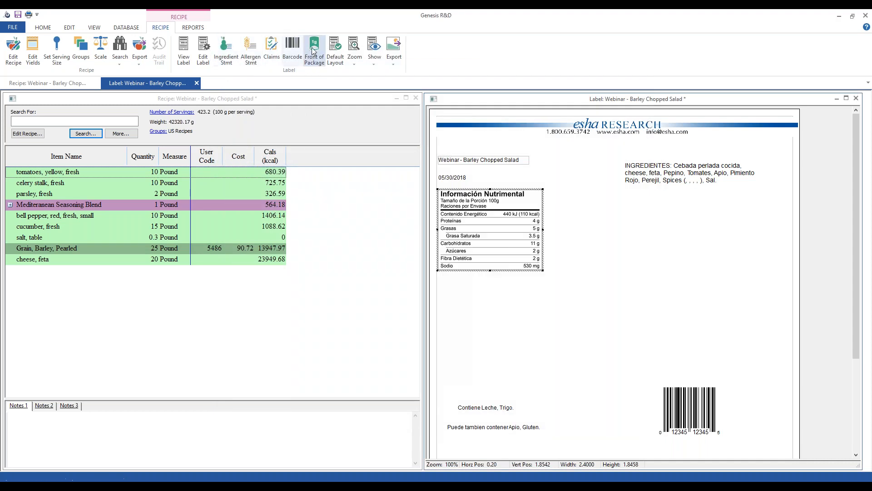
left_click(272, 50)
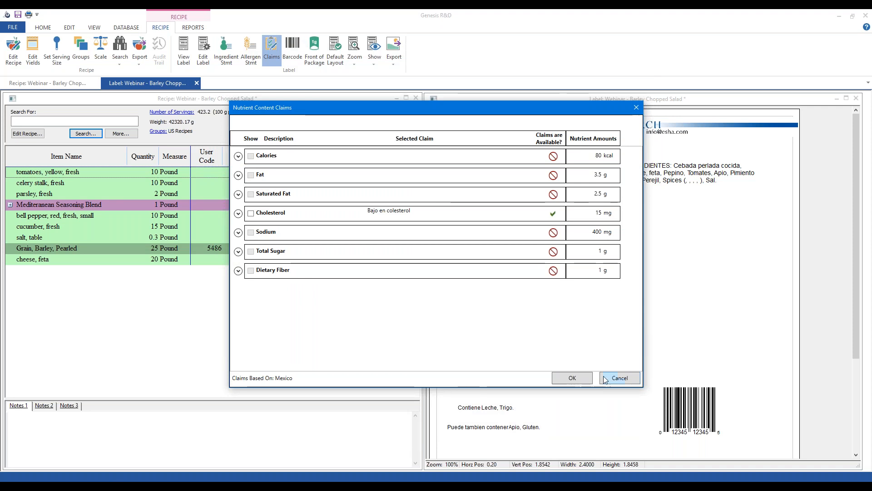
left_click(616, 379)
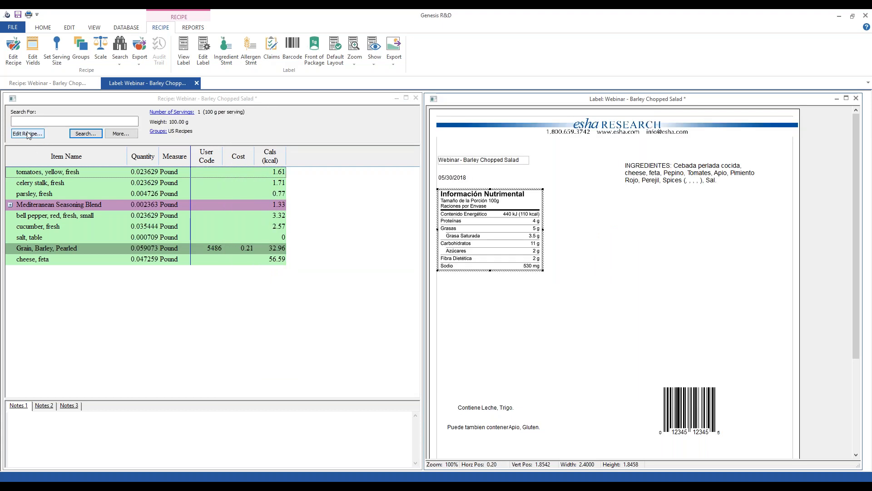
left_click(33, 133)
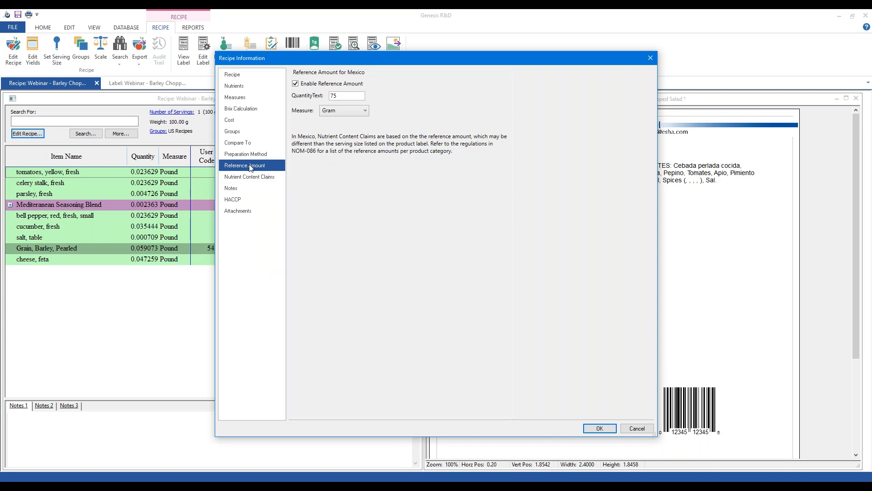
left_click(256, 177)
left_click(255, 168)
left_click(601, 432)
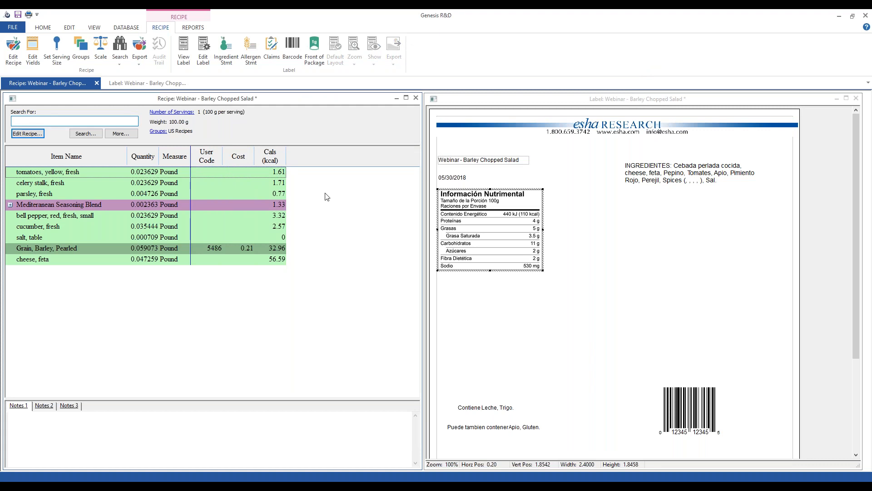
Step: Switch the label to U.S. regulation with Nutrition Facts (2016), then request claims
left_click(203, 60)
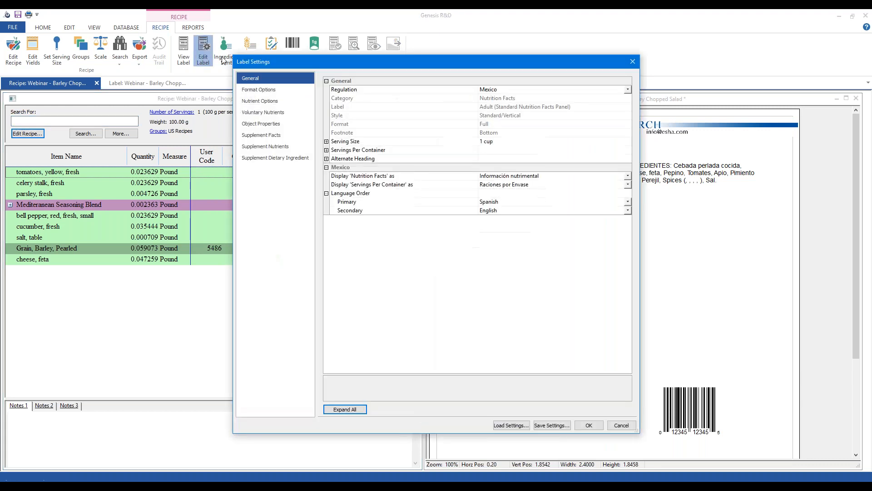
left_click(495, 90)
left_click(488, 98)
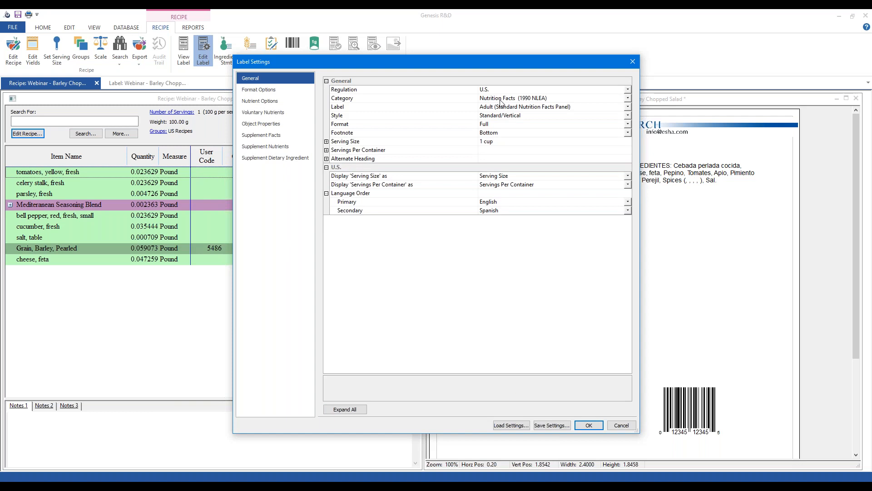
left_click(500, 99)
left_click(508, 123)
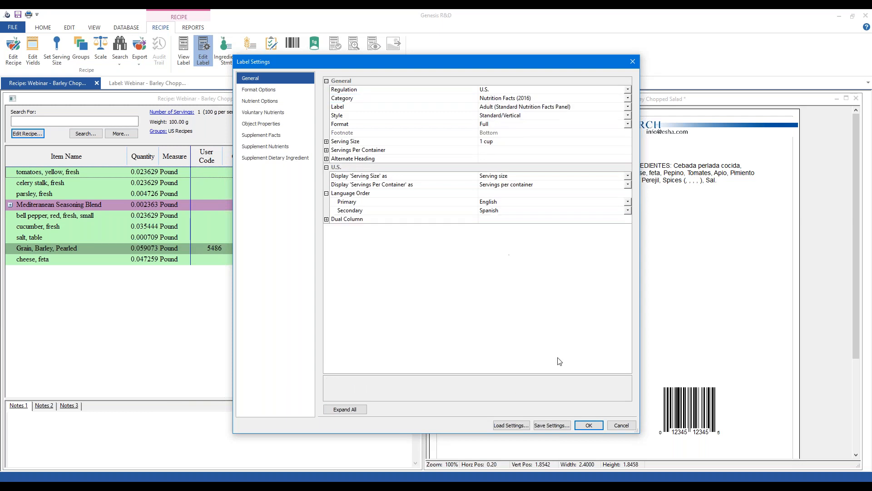
left_click(588, 426)
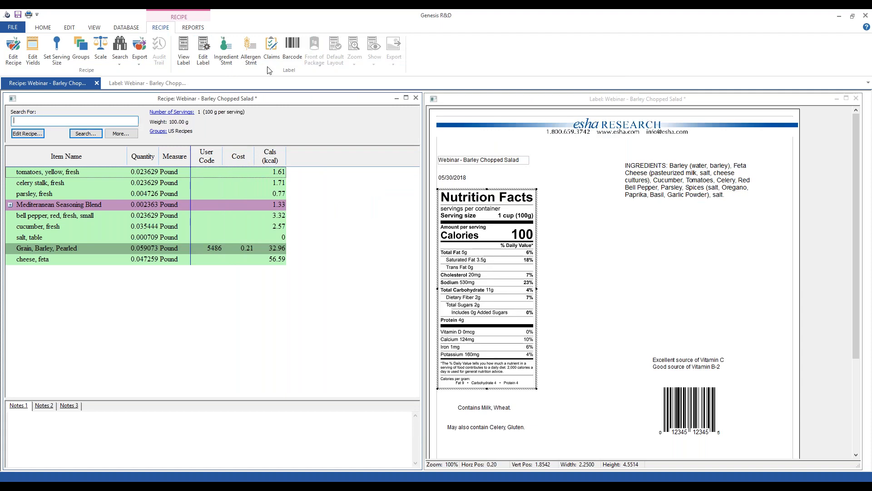
left_click(274, 53)
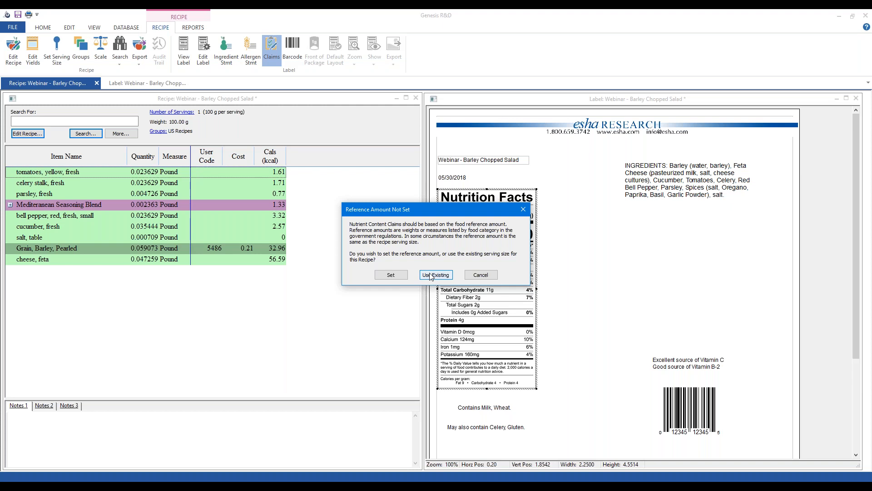
Step: Answer the warning with Set and enable the U.S. 2016 NLEA reference amount of 100 Gram
left_click(388, 276)
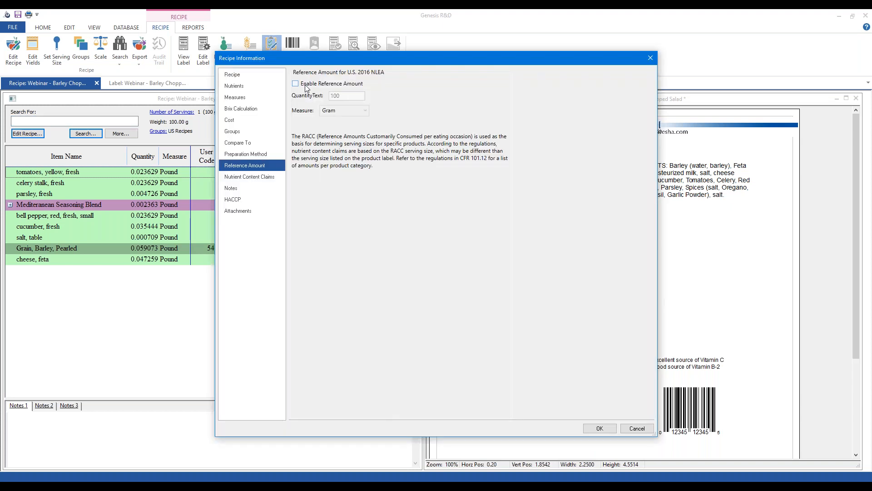
left_click(305, 85)
Step: Discard the U.S. reference amount, switch the label back to Mexico, and view its claims
left_click(636, 429)
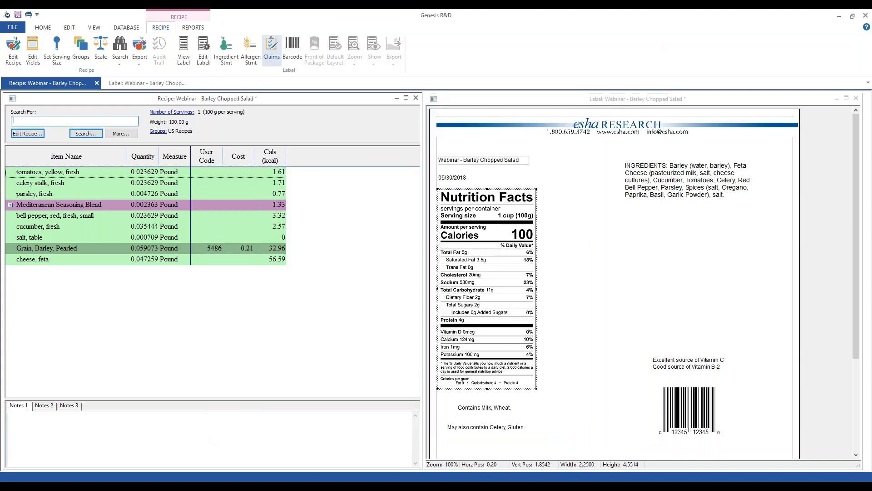
left_click(204, 57)
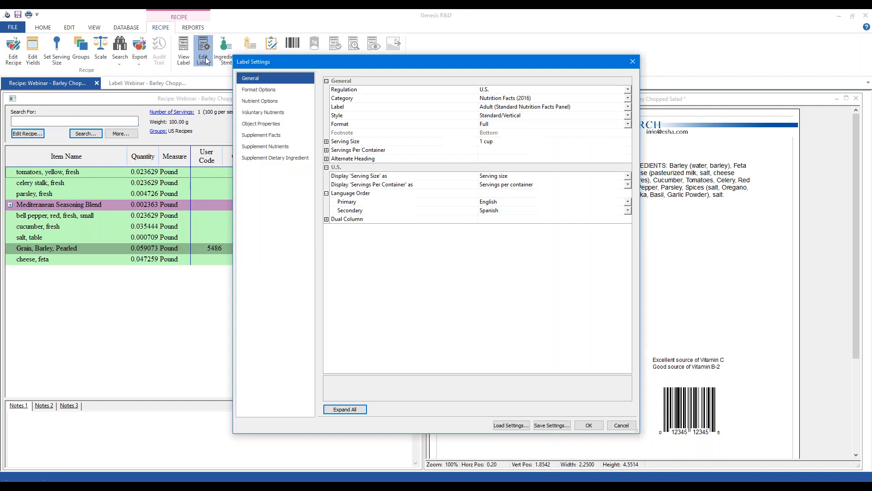
left_click(504, 91)
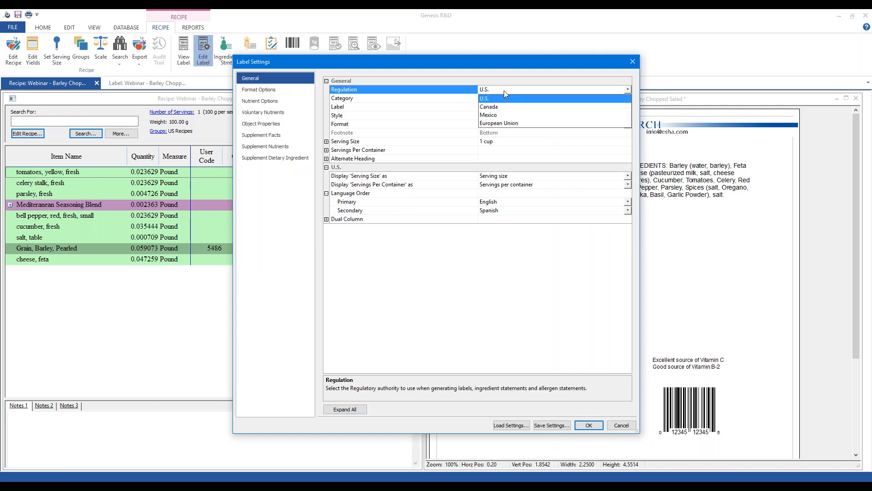
left_click(500, 115)
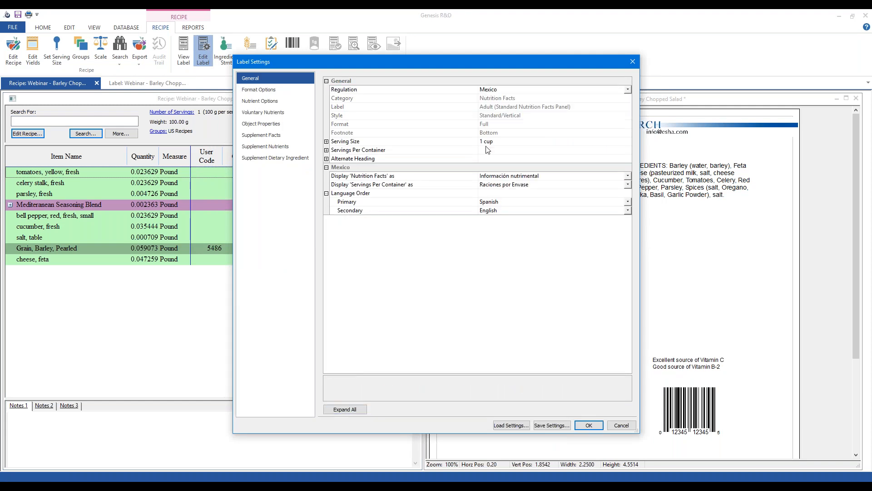
left_click(589, 425)
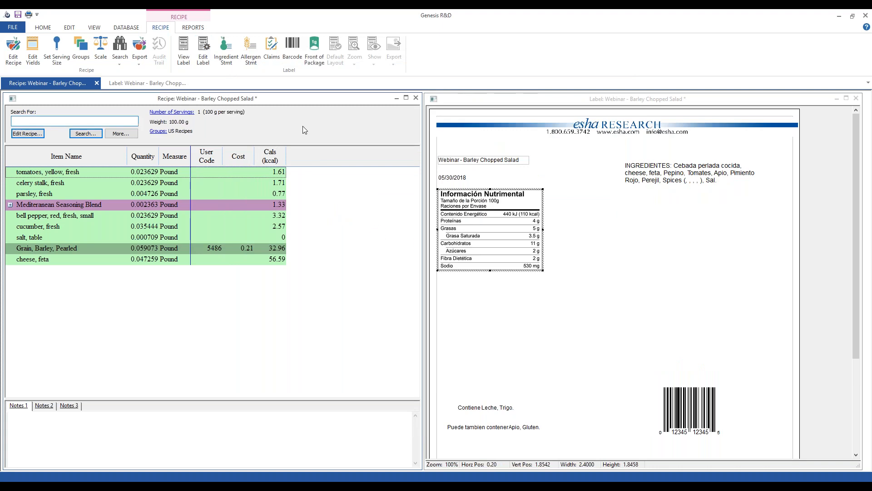
left_click(271, 60)
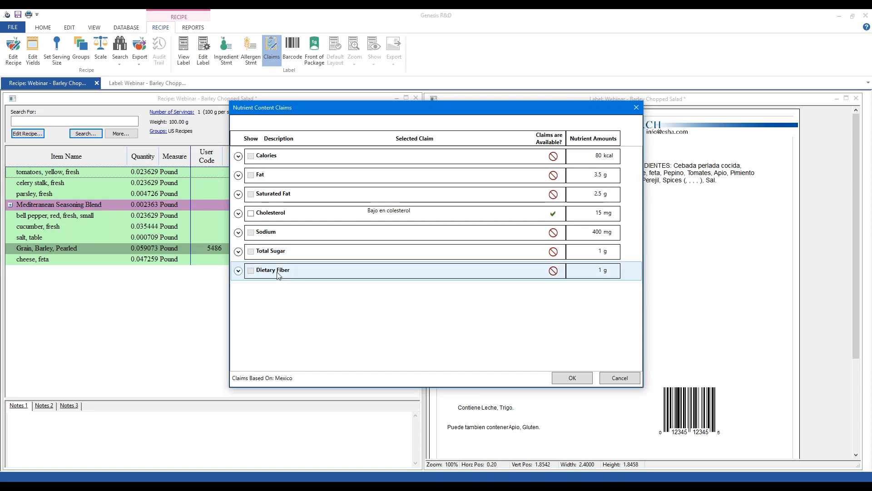
Step: Review the Dietary Fiber 'Source of Fiber' conditions, keeping the 'Fuente de fibra' wording
left_click(239, 271)
left_click(252, 310)
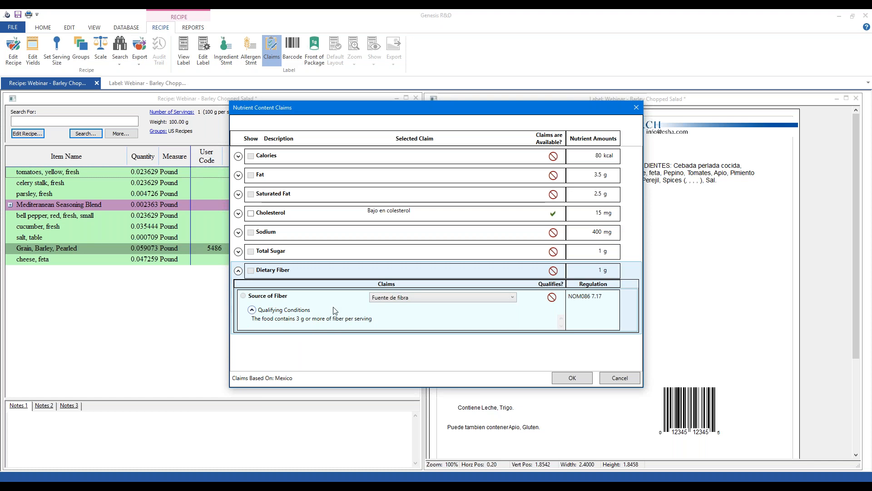
left_click(427, 298)
left_click(236, 276)
Step: Check the Total Sugar 'Reduced Sugar' conditions, cancel the claims, and switch to the Reference Amount slide
left_click(238, 252)
left_click(238, 251)
left_click(238, 252)
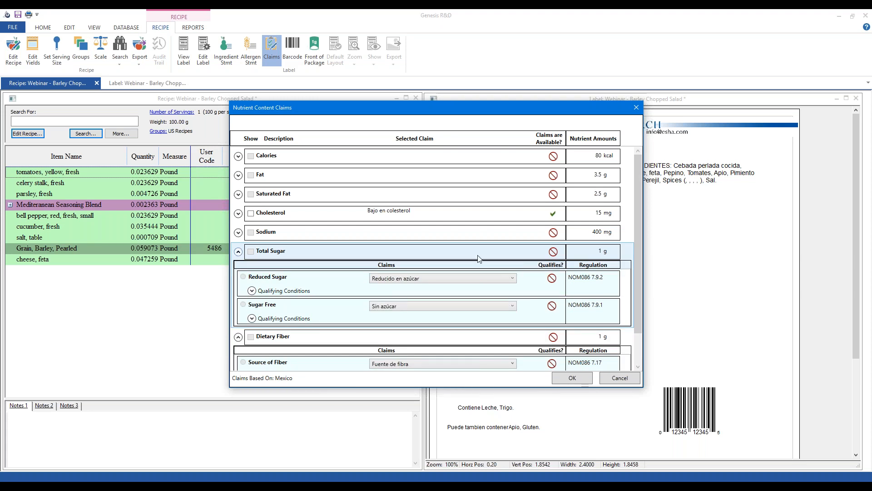
left_click(252, 291)
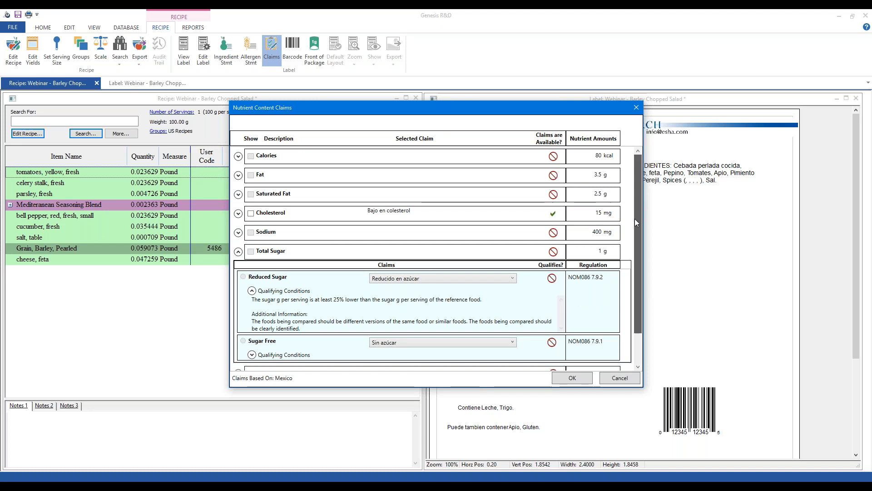
scroll(637, 226, "down", 1)
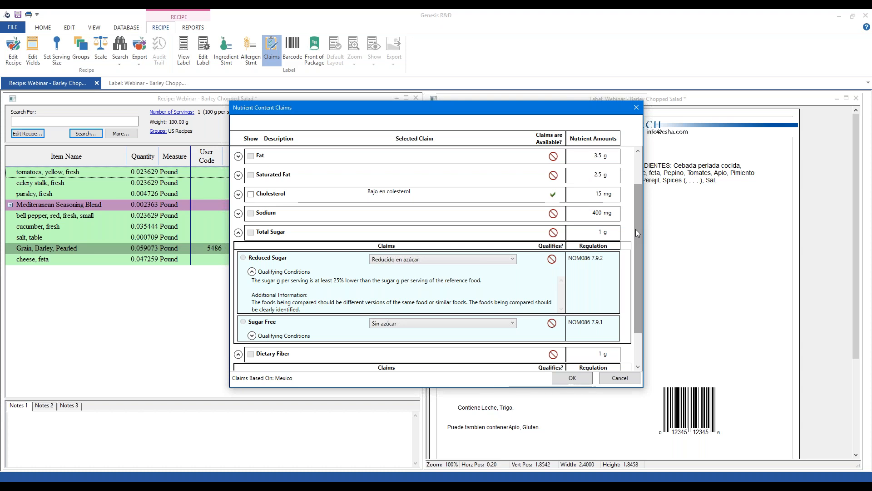
left_click(619, 379)
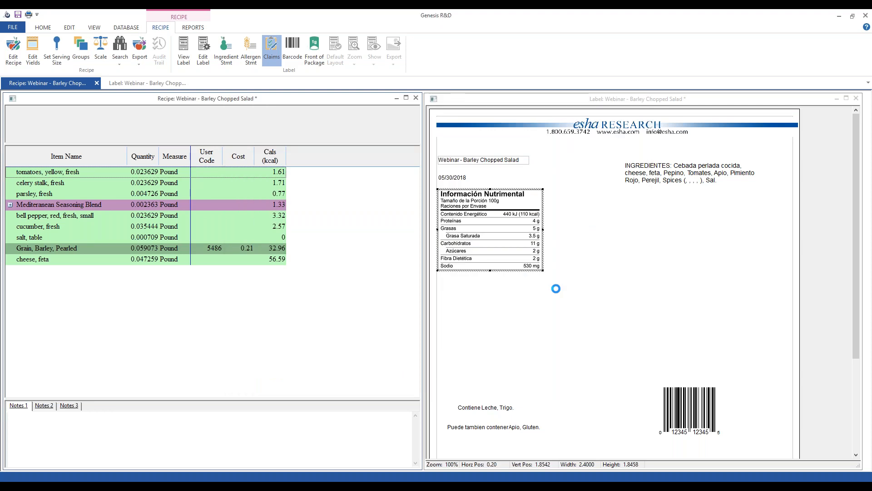
key("alt+Tab")
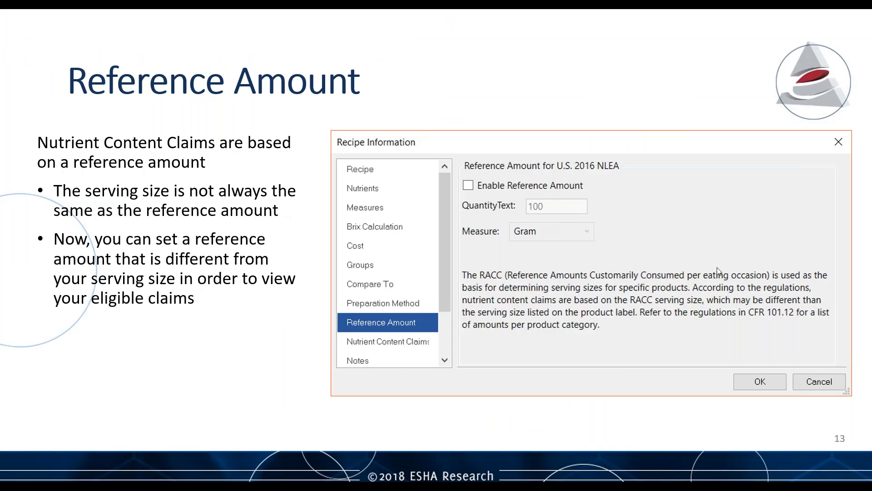
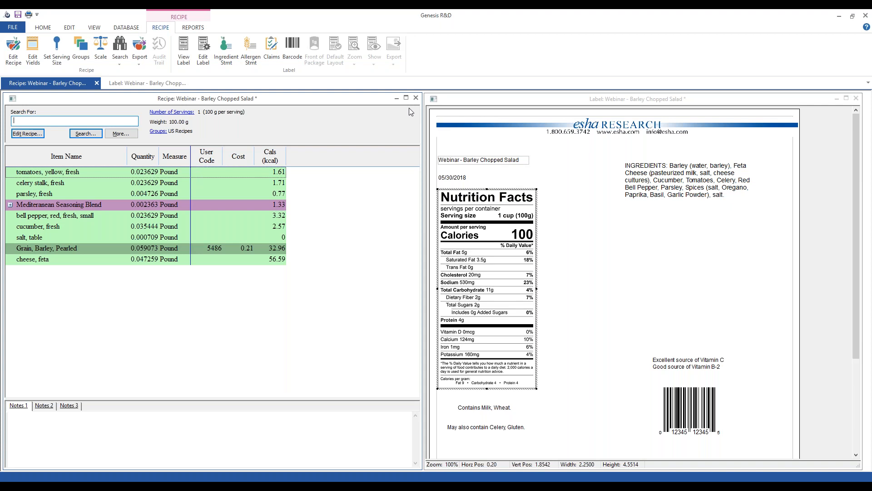
Step: Enable 'Ingredient Statement - Insert "Contains less than 2%"' in the label's Format Options
left_click(202, 49)
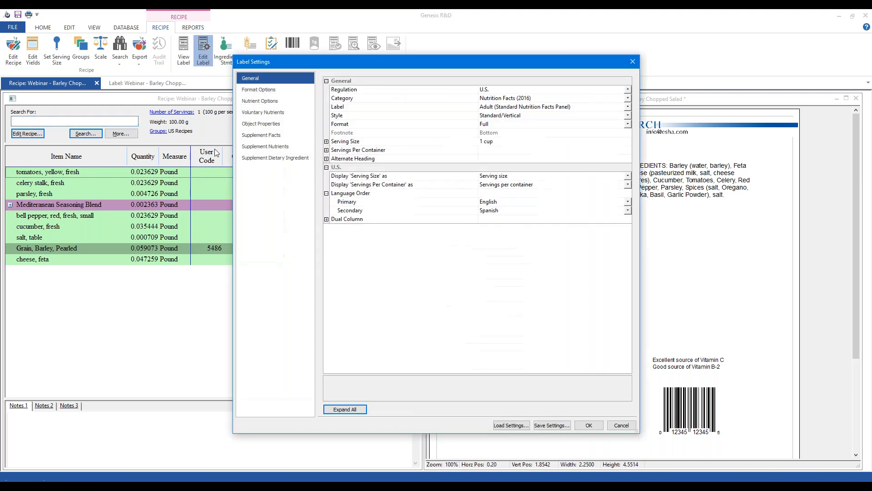
left_click(259, 89)
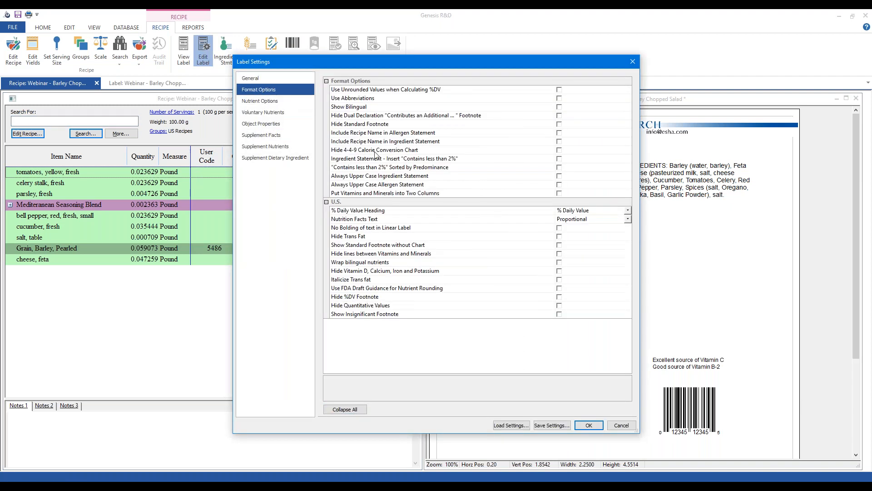
left_click(408, 159)
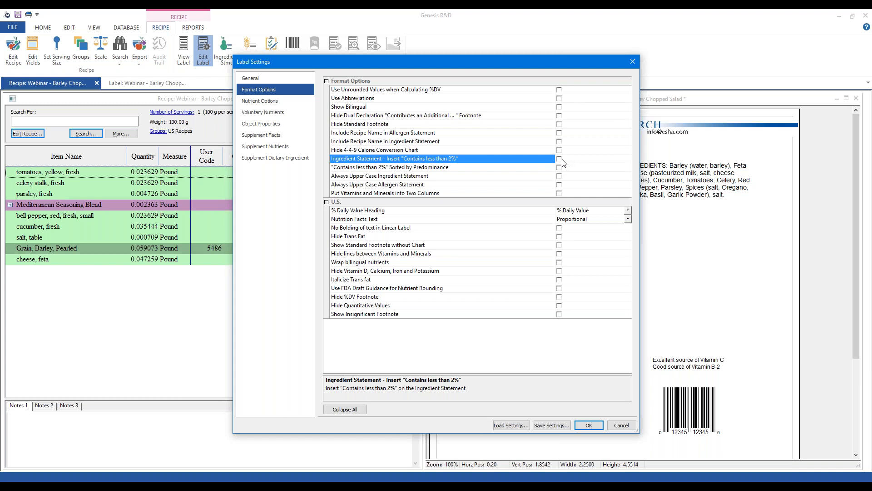
left_click(397, 167)
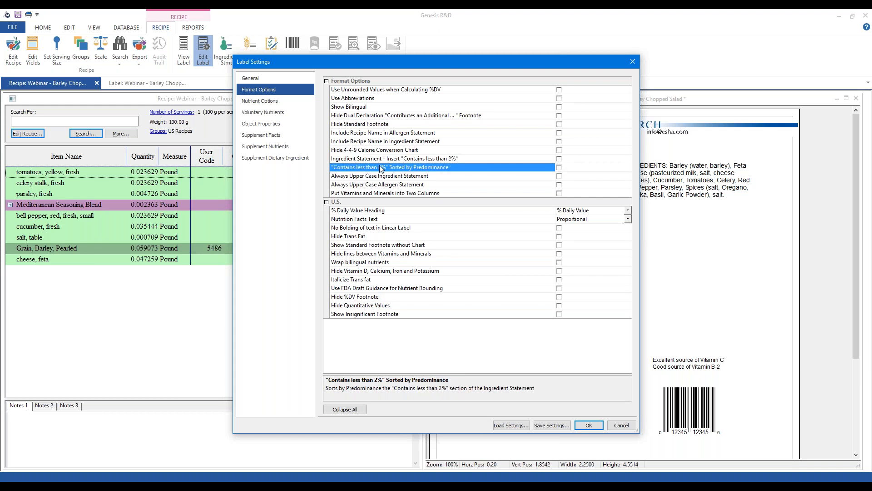
left_click(511, 160)
left_click(560, 159)
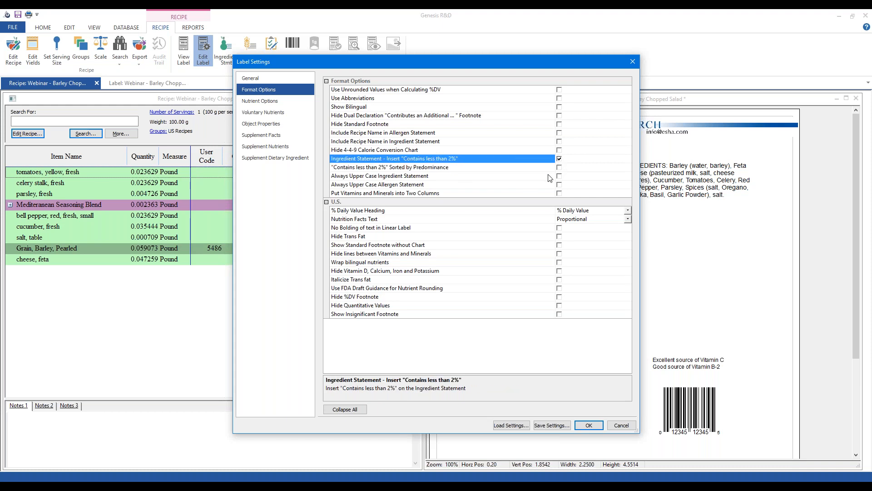
left_click(587, 429)
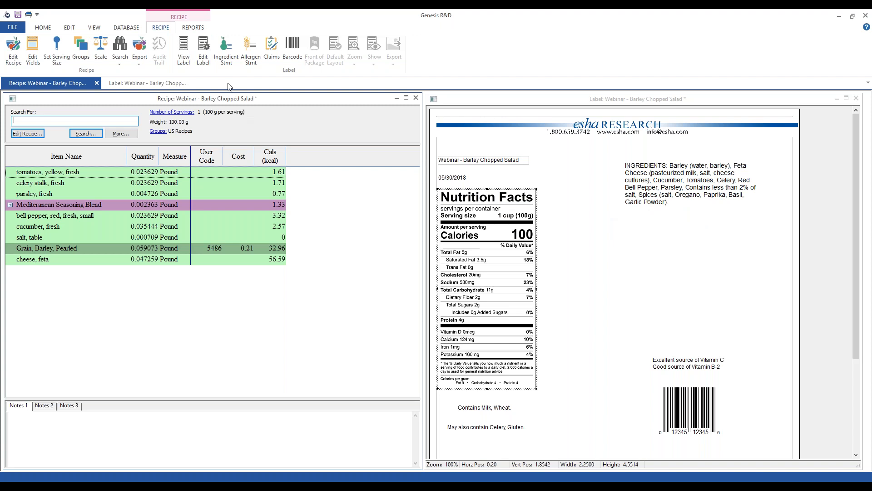
Step: Review the ingredient statement, then sort the less-than-2% ingredients by predominance: salt, Oregano, Paprika, Basil, Garlic Powder
left_click(227, 51)
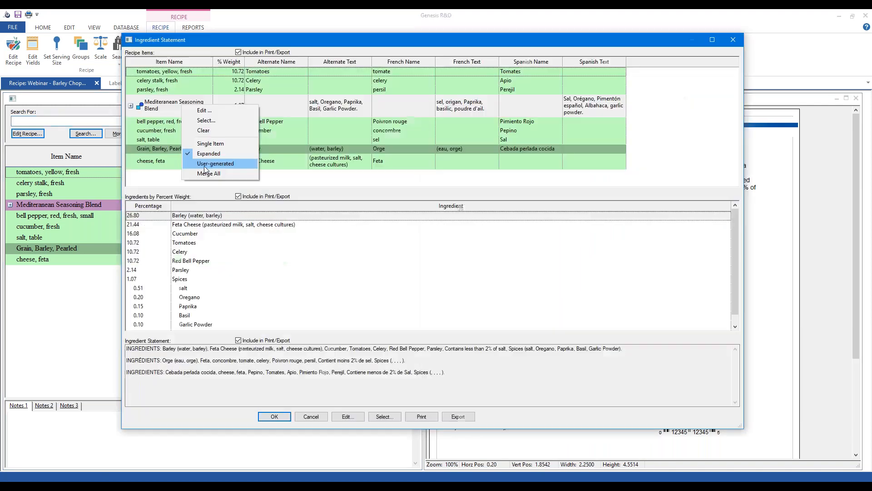
left_click(274, 417)
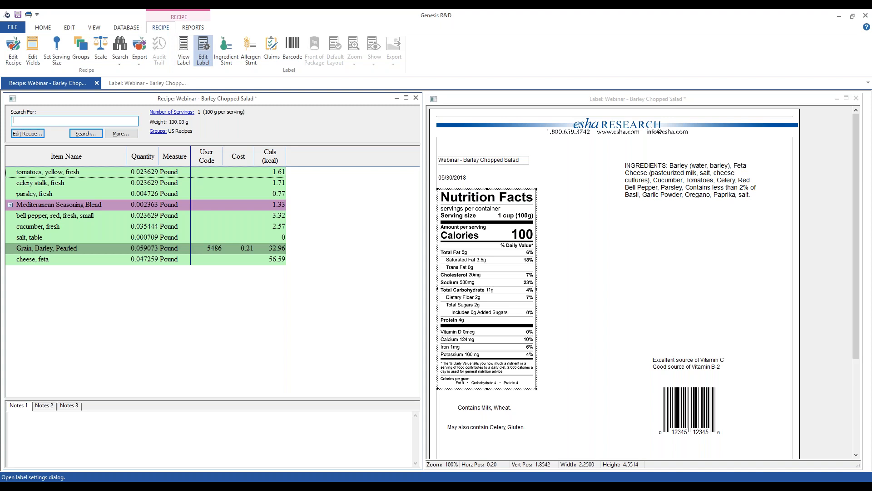
left_click(203, 51)
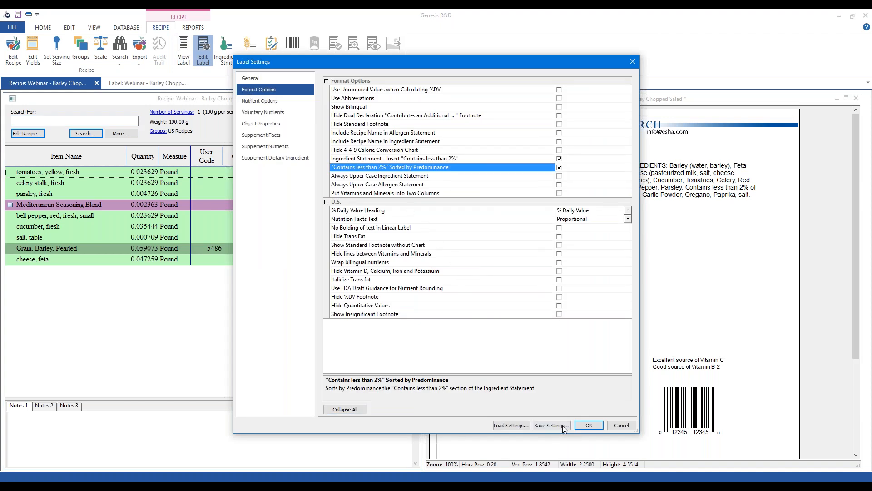
left_click(588, 425)
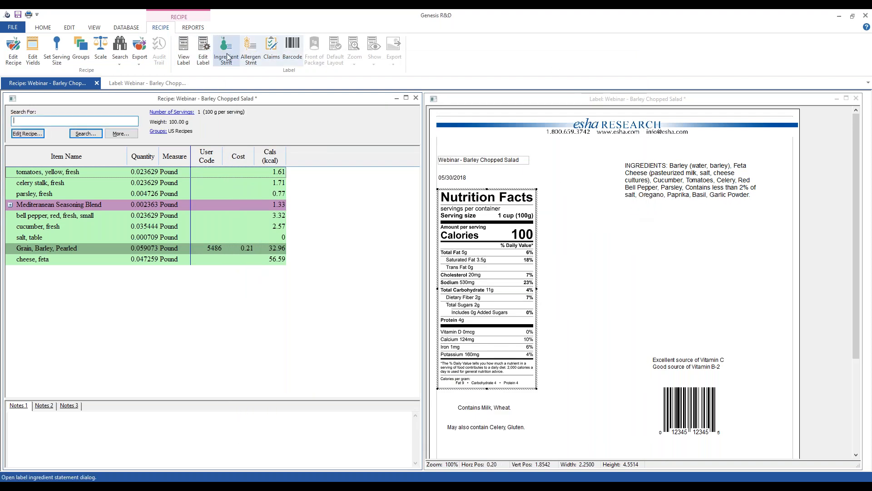
Step: In Nutrient Options, set the English Specific Sugar Alcohol name to Sorbitol
left_click(204, 50)
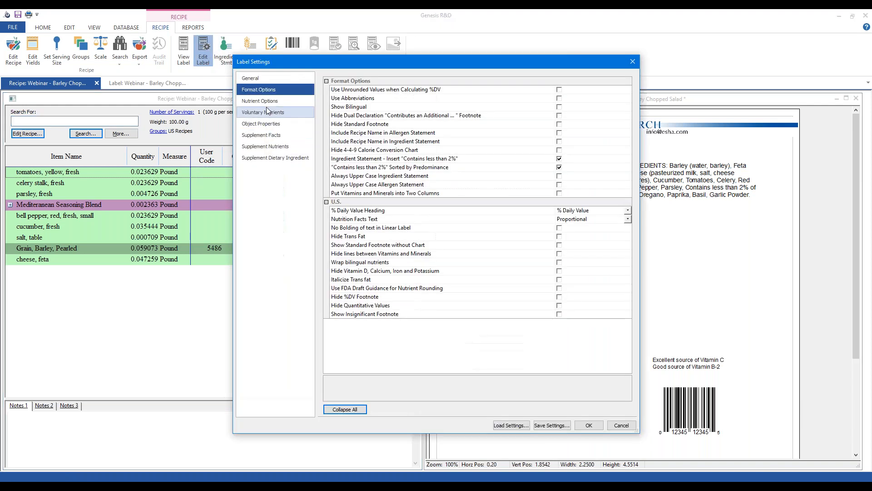
left_click(274, 102)
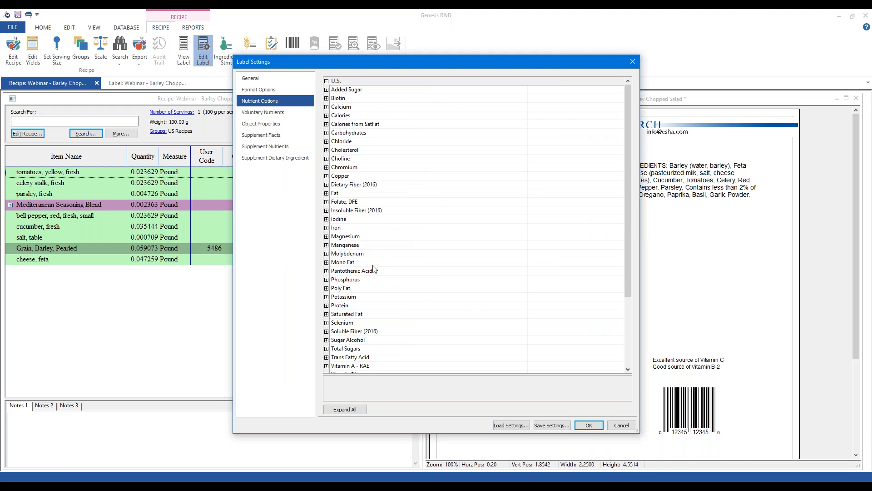
scroll(382, 265, "down", 1)
scroll(381, 264, "down", 1)
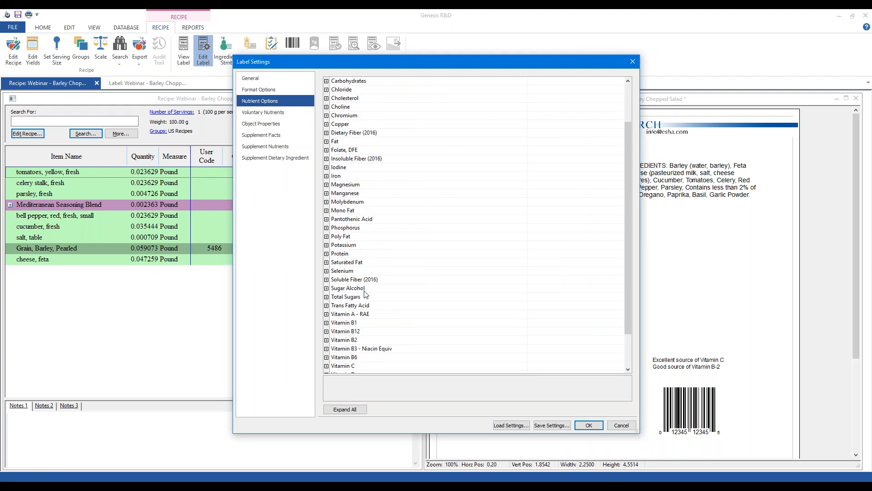
left_click(327, 288)
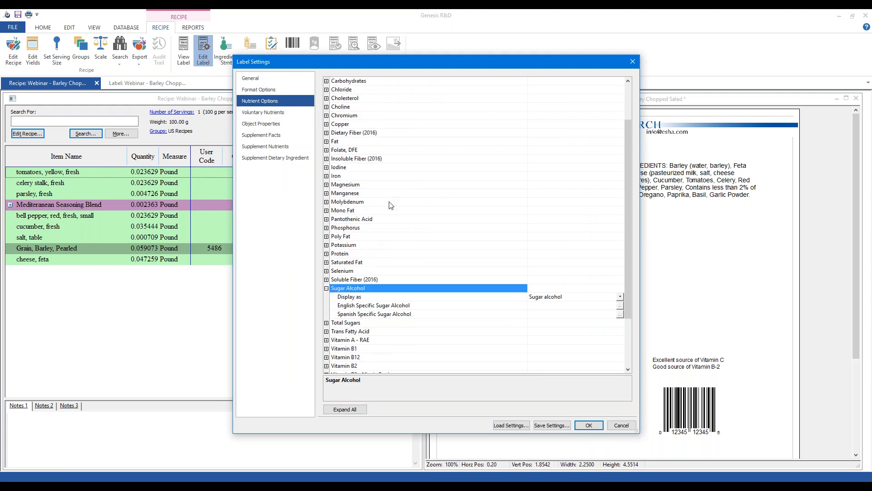
left_click(370, 288)
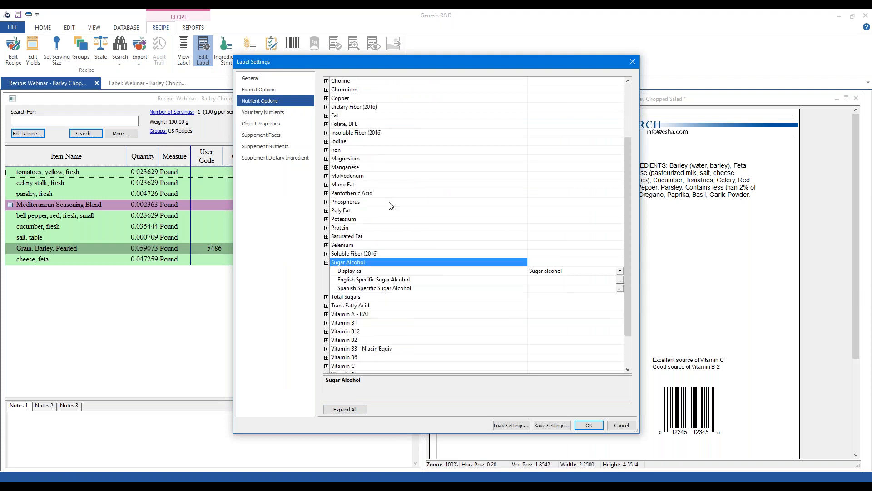
left_click(566, 272)
left_click(573, 273)
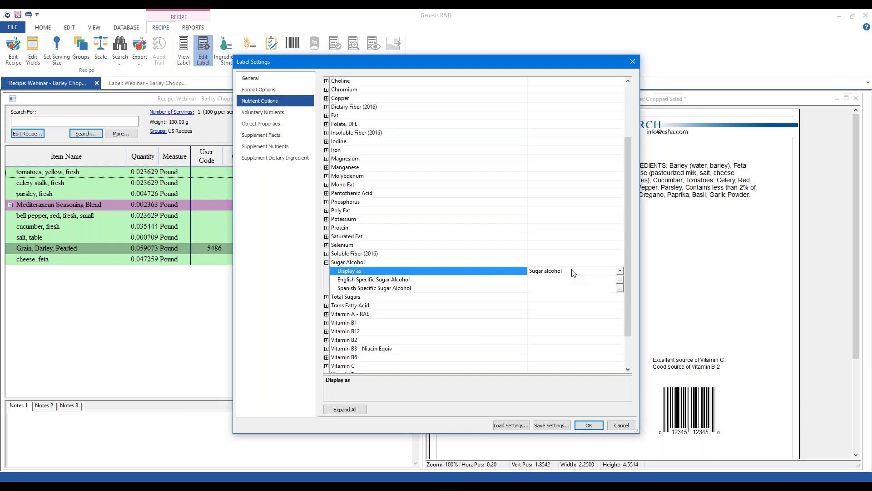
left_click(434, 279)
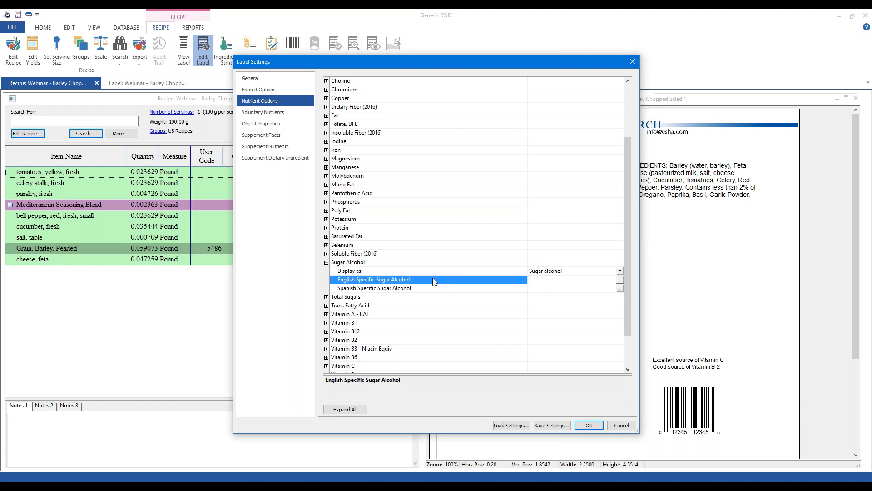
left_click(470, 273)
left_click(550, 274)
left_click(552, 275)
left_click(546, 280)
type("Sorbitol")
Step: Tick Sugar Alcohol under Voluntary Nutrients and apply the label settings
left_click(267, 113)
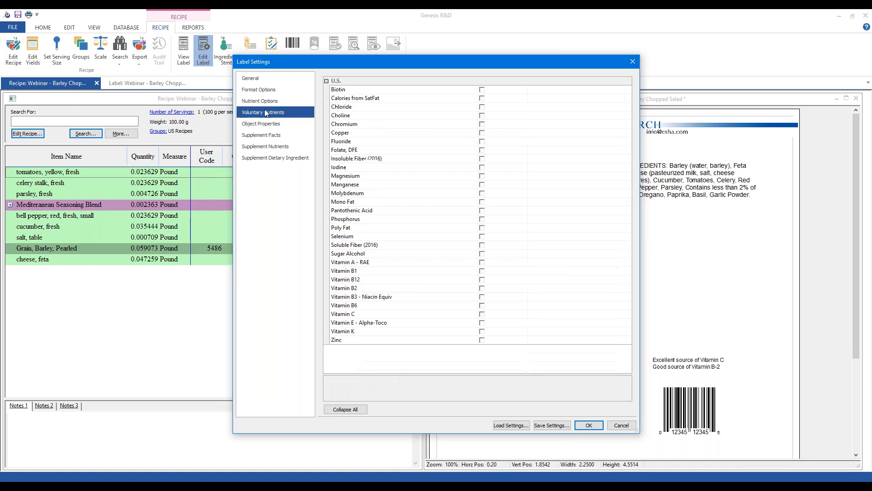
left_click(365, 256)
left_click(482, 253)
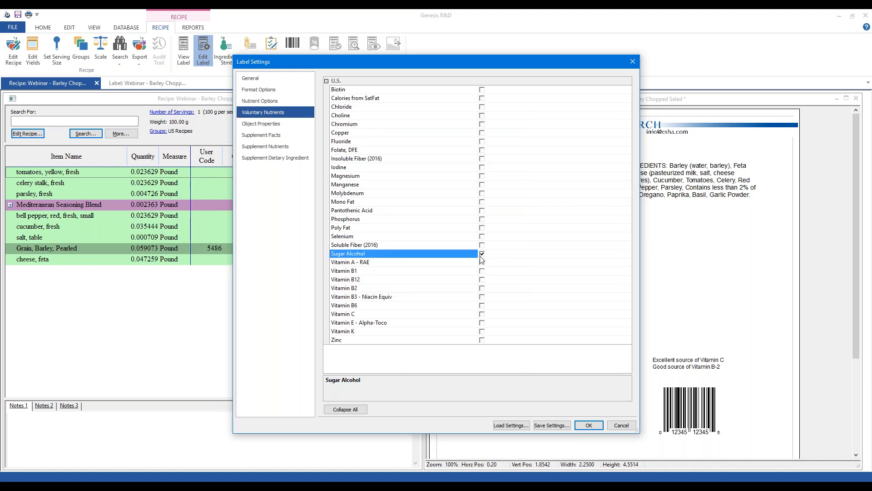
left_click(589, 426)
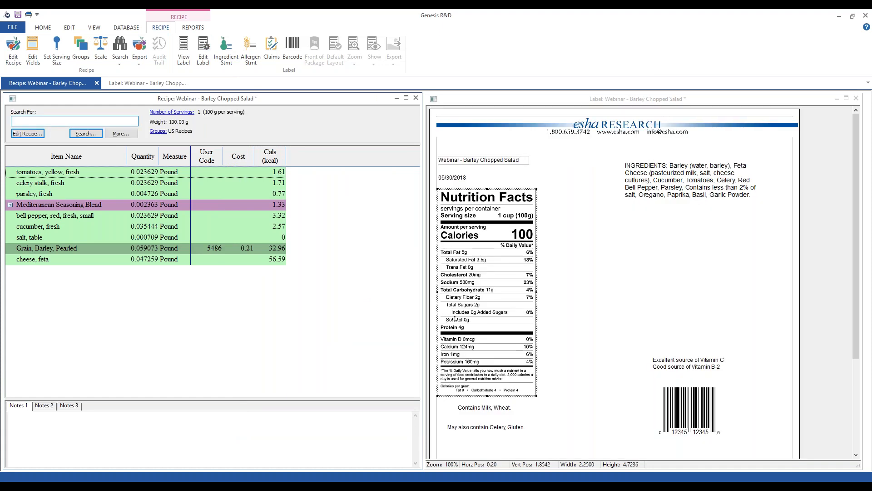
Step: Clear the custom 'Sorbitol' name so the voluntary line reads Sugar Alcohol 0g
left_click(205, 59)
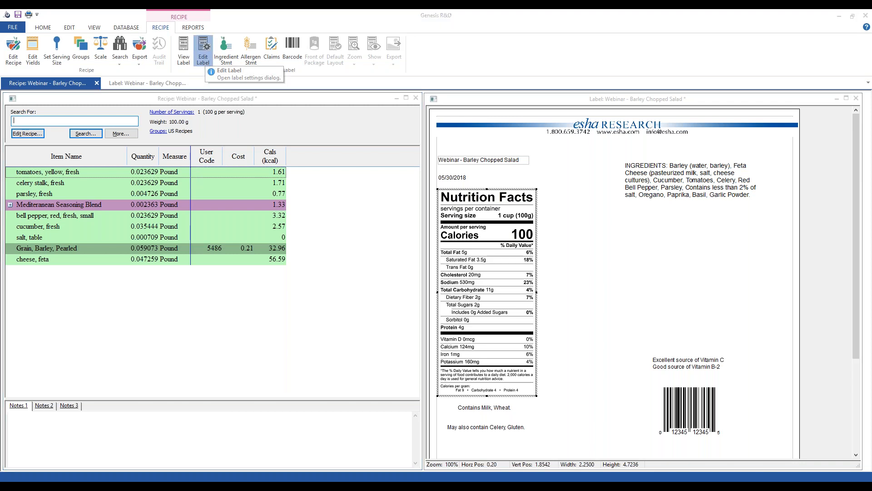
key("Up")
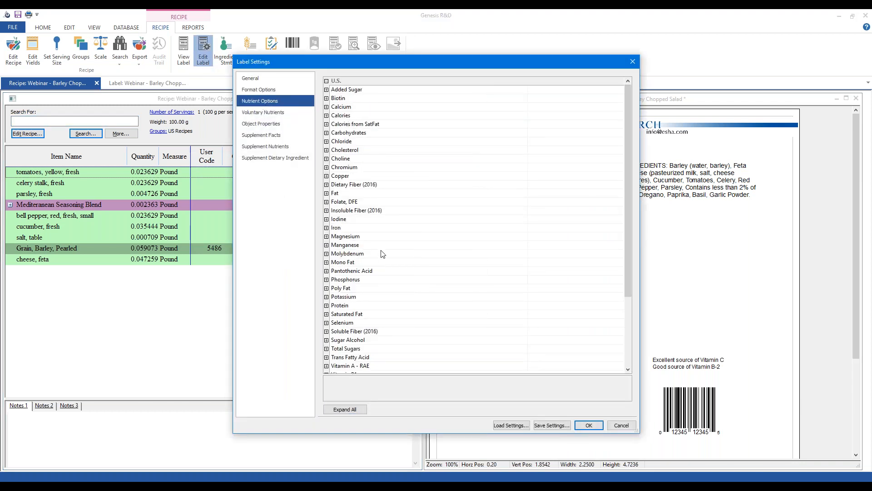
scroll(383, 254, "down", 3)
left_click(326, 245)
left_click(546, 262)
left_click_drag(555, 262, 459, 265)
key("Delete")
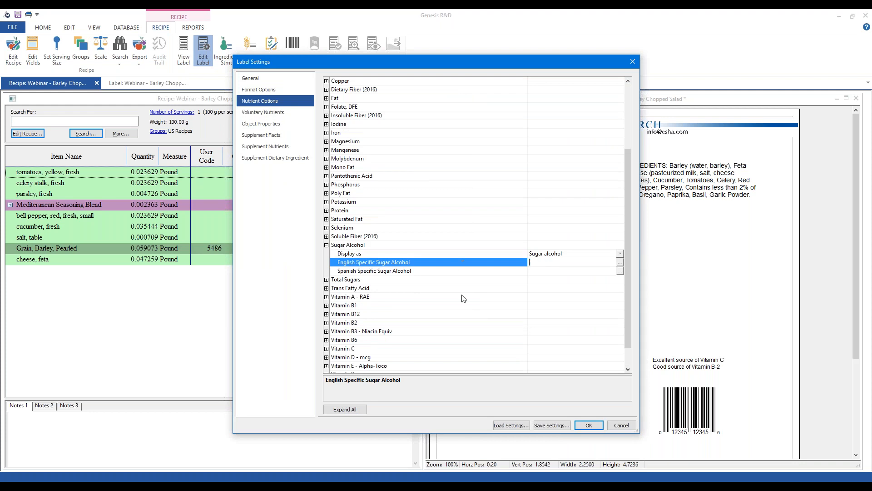
left_click(582, 425)
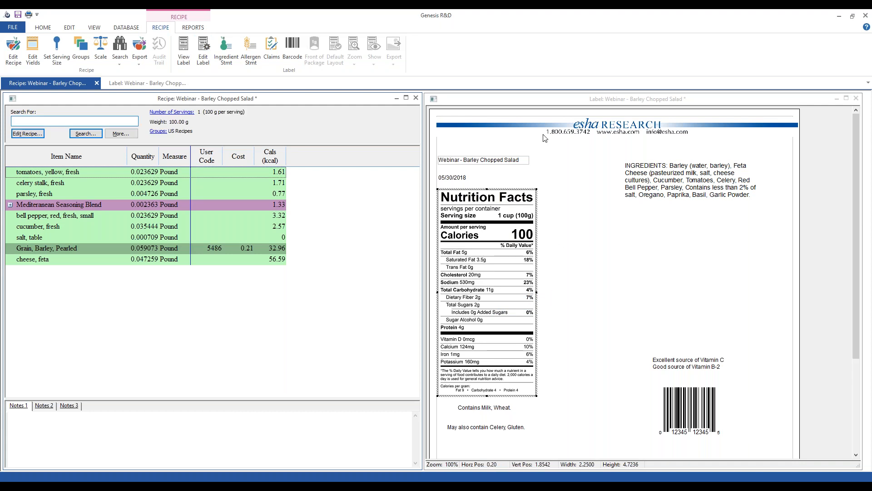
Step: Launch the ESHA eLearning Center website from the HOME ribbon tab
left_click(43, 28)
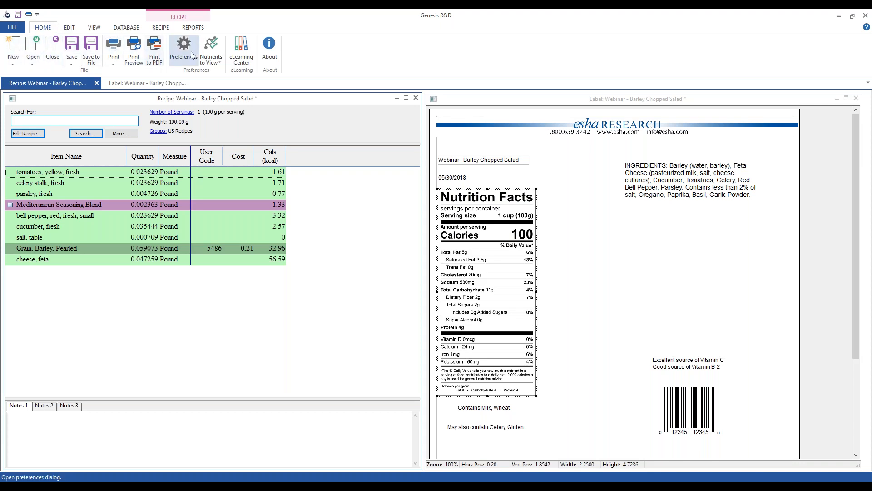
left_click(238, 49)
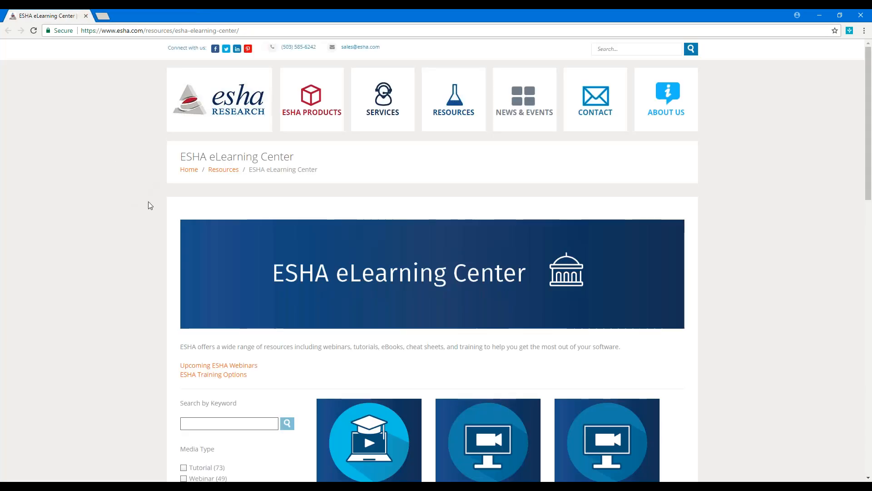
Step: Browse the eLearning Center resource cards and check the Sort by choices without changing them
scroll(154, 202, "down", 4)
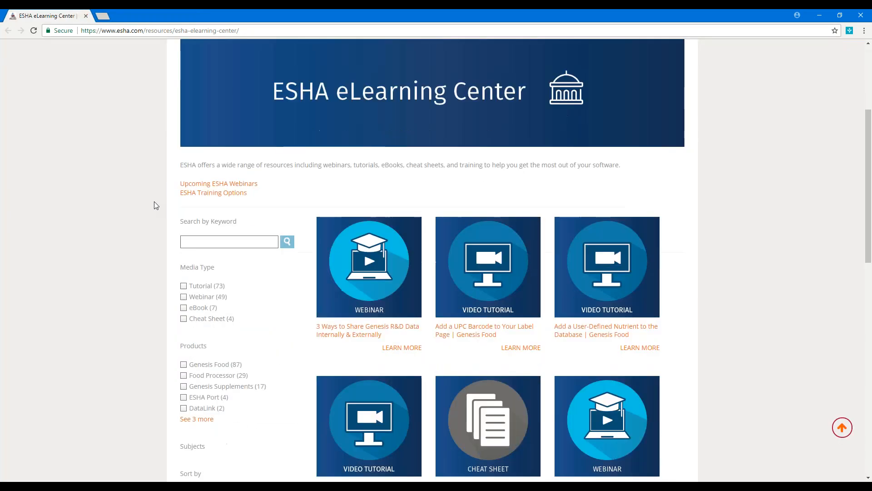
scroll(154, 201, "down", 1)
scroll(151, 203, "up", 1)
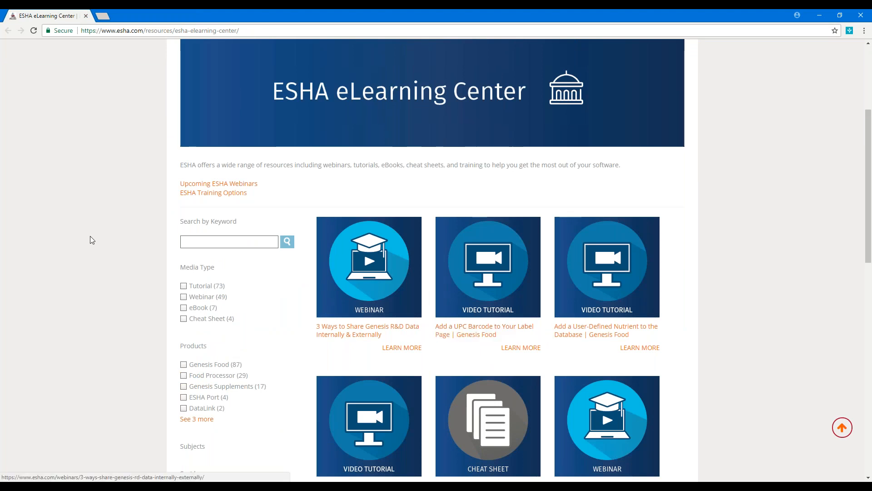
scroll(111, 242, "down", 2)
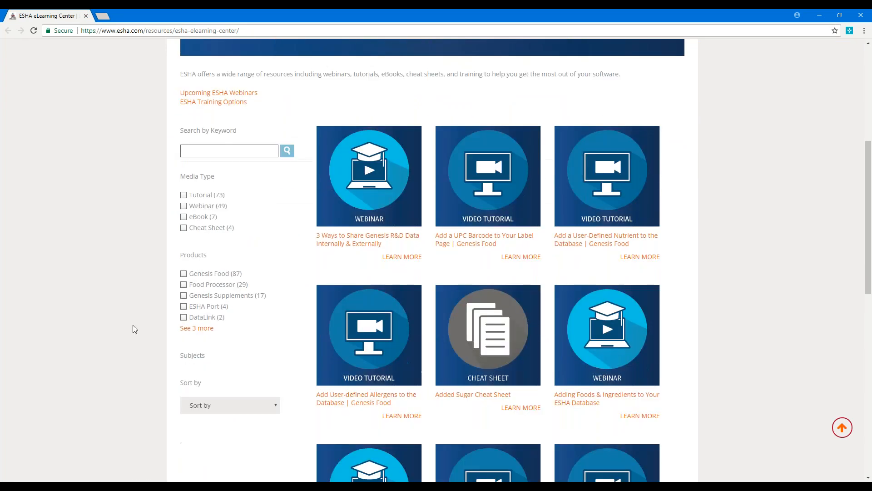
left_click(230, 411)
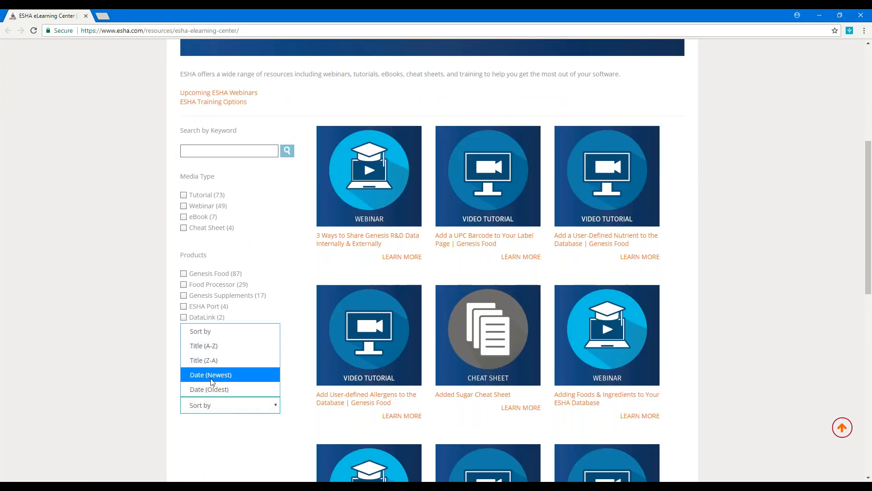
left_click(102, 230)
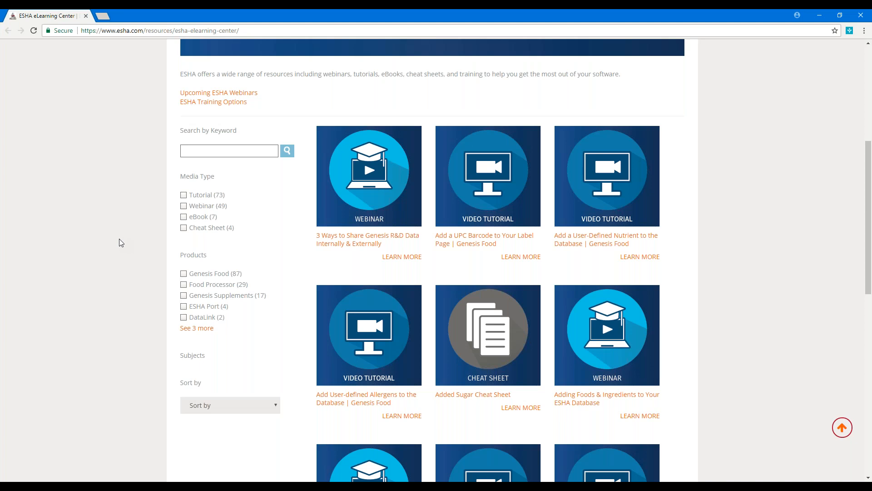
Step: Alt+Tab away from the browser back to the other open windows
key("alt+Tab")
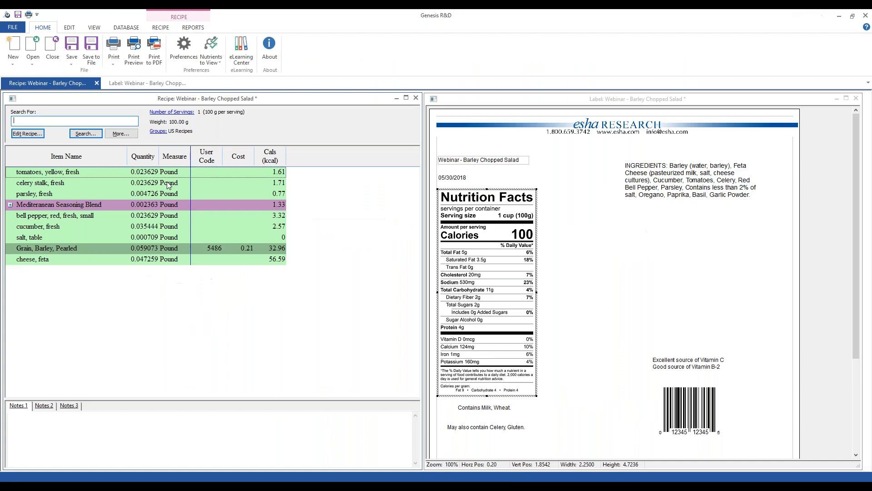
key("alt+Tab")
key("Tab")
key("alt+Tab")
key("alt+Tab")
key("alt+Tab")
key("alt+Tab")
key("alt+Tab")
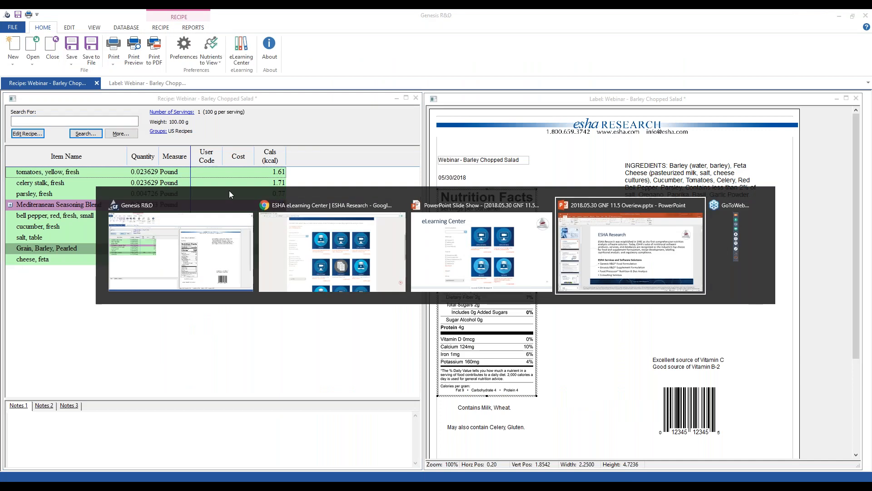